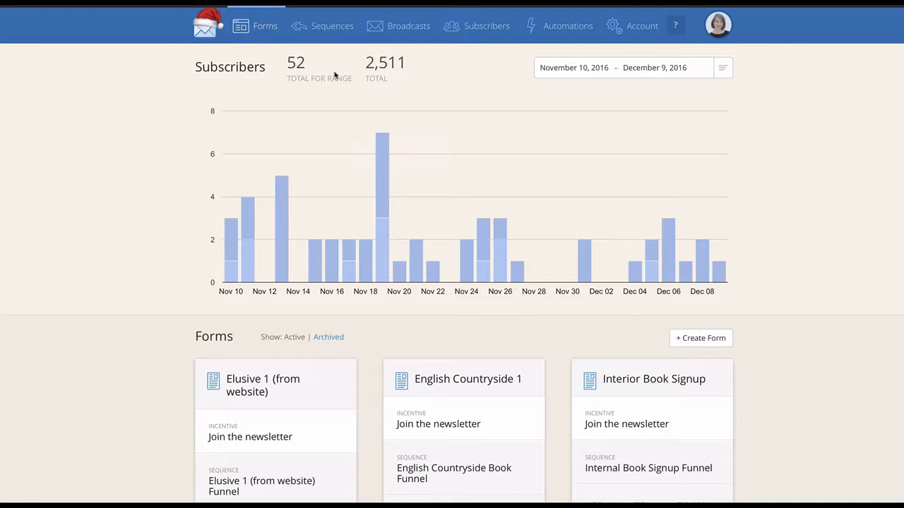
Show the subscriber growth chart for the last 3 months and look over the forms overview below it
{"action": "mouse_move", "coordinate": [384, 257]}
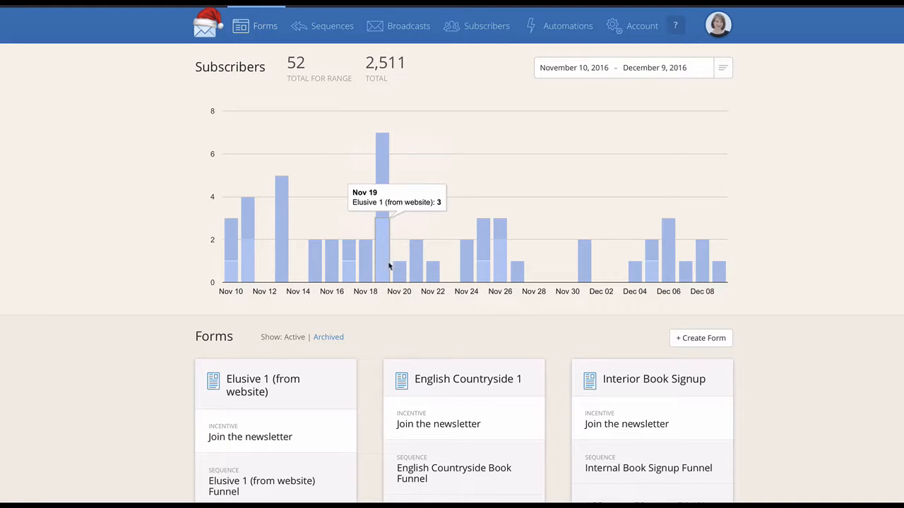
{"action": "left_click", "coordinate": [722, 67]}
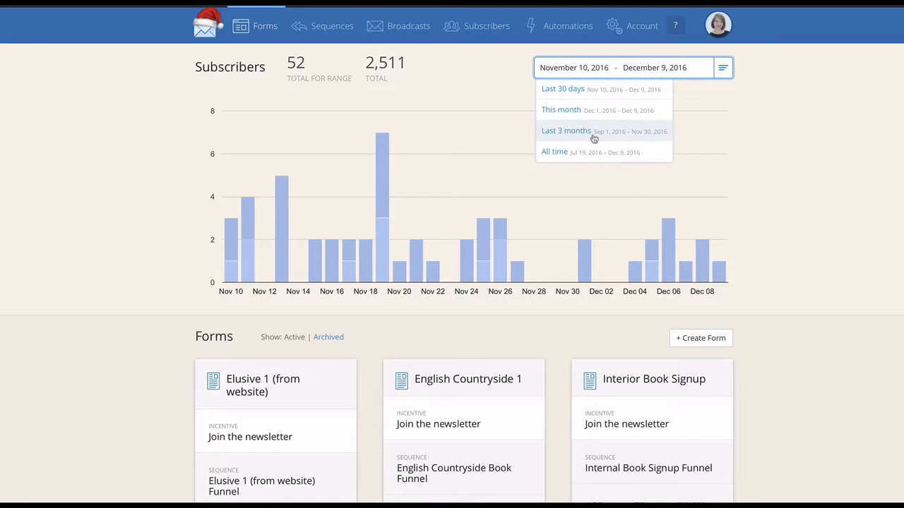
{"action": "left_click", "coordinate": [568, 132]}
{"action": "scroll", "coordinate": [779, 141], "scroll_direction": "down", "scroll_amount": 1}
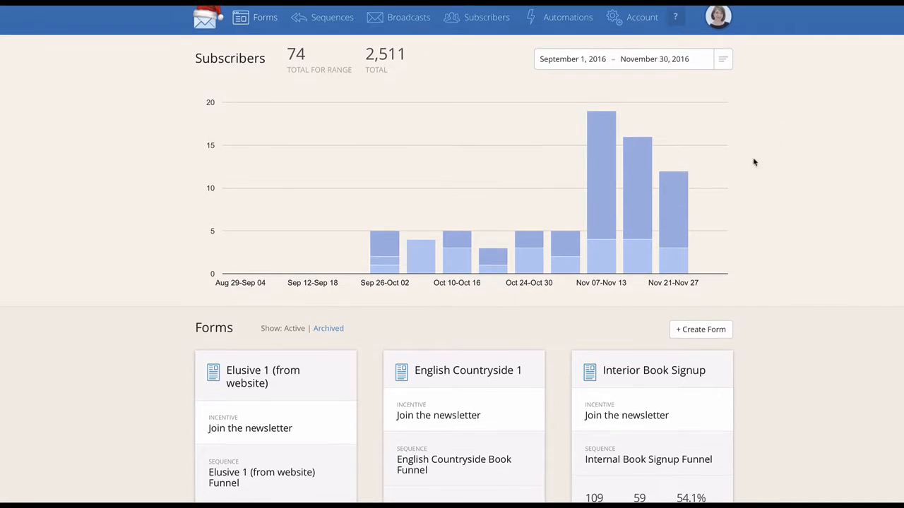
{"action": "scroll", "coordinate": [805, 190], "scroll_direction": "down", "scroll_amount": 1}
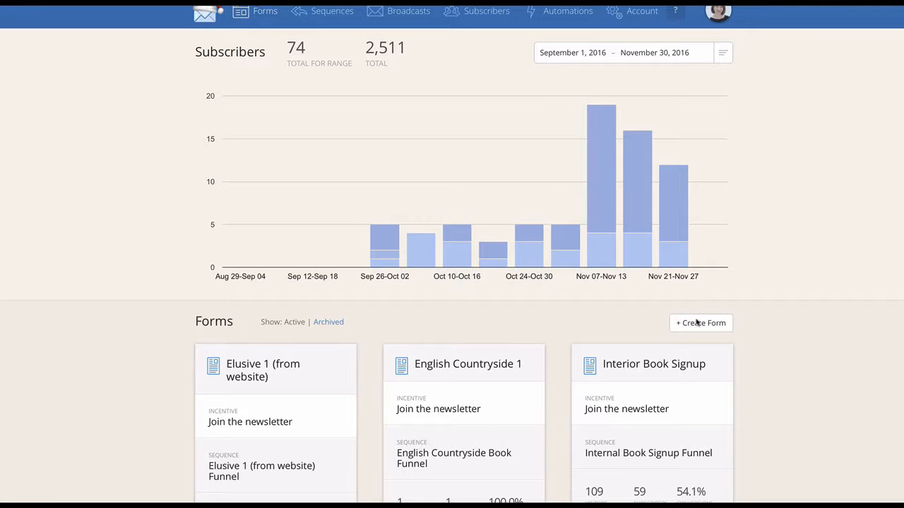
{"action": "scroll", "coordinate": [782, 306], "scroll_direction": "up", "scroll_amount": 1}
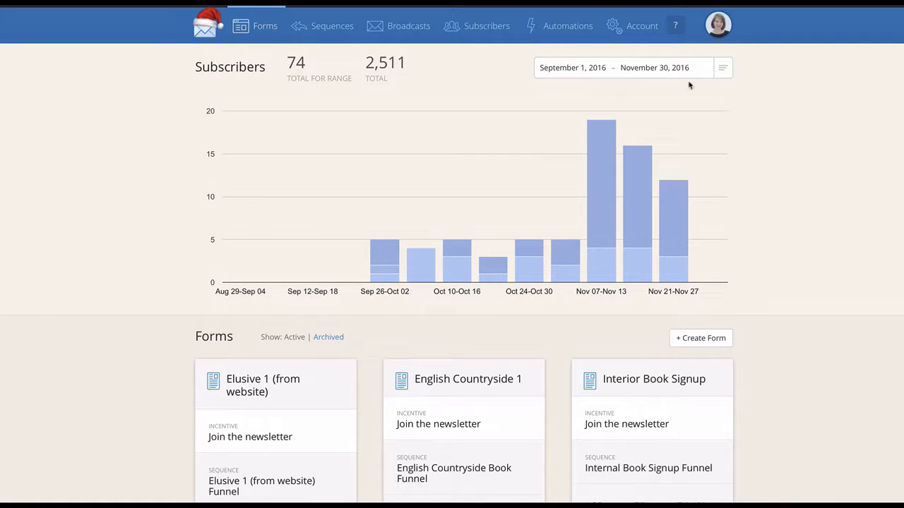
Open the subscriber list and examine its segments and the full list of tags
{"action": "left_click", "coordinate": [486, 31]}
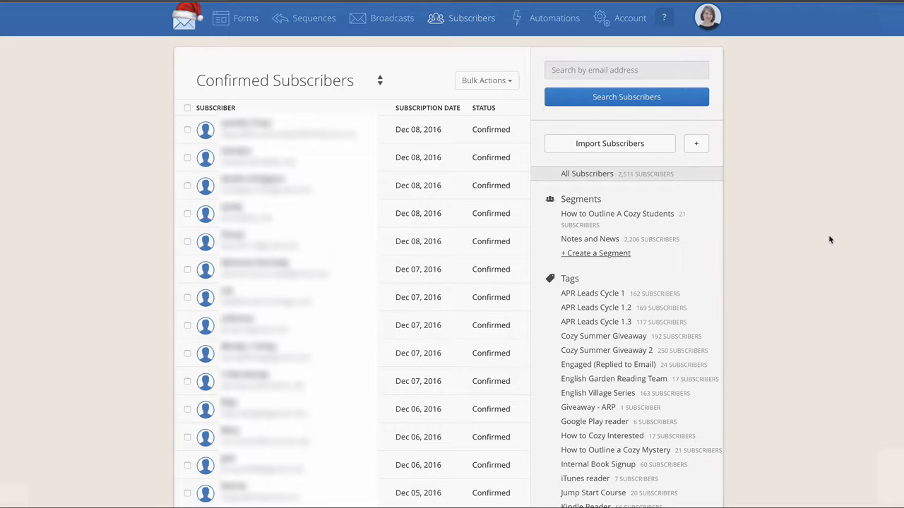
{"action": "scroll", "coordinate": [830, 240], "scroll_direction": "down", "scroll_amount": 1}
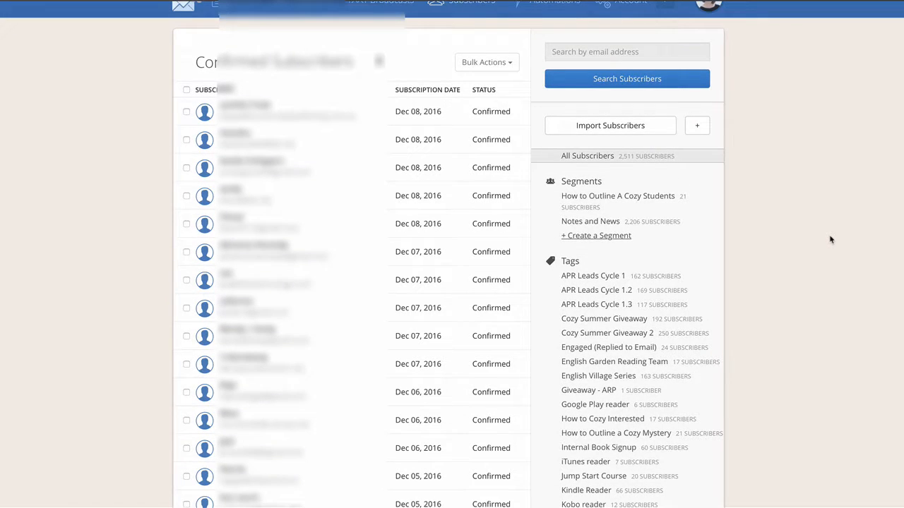
{"action": "scroll", "coordinate": [831, 240], "scroll_direction": "down", "scroll_amount": 2}
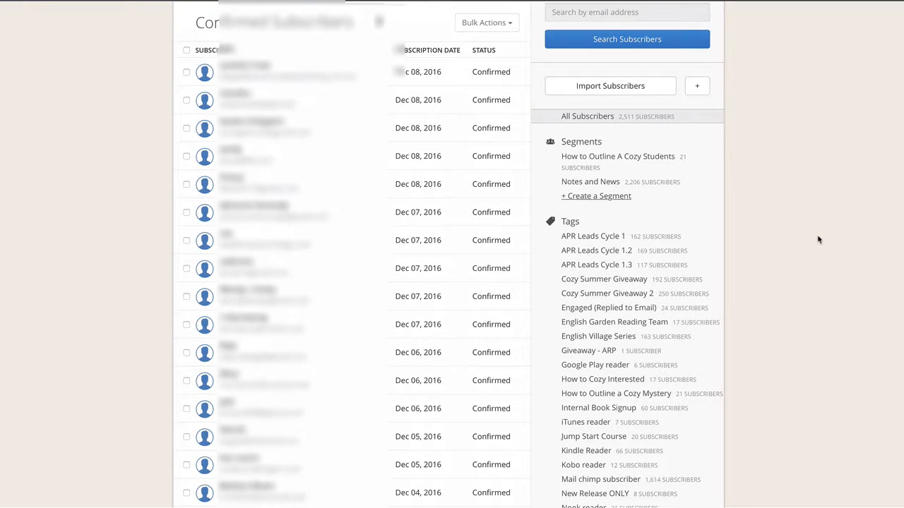
{"action": "scroll", "coordinate": [818, 240], "scroll_direction": "down", "scroll_amount": 4}
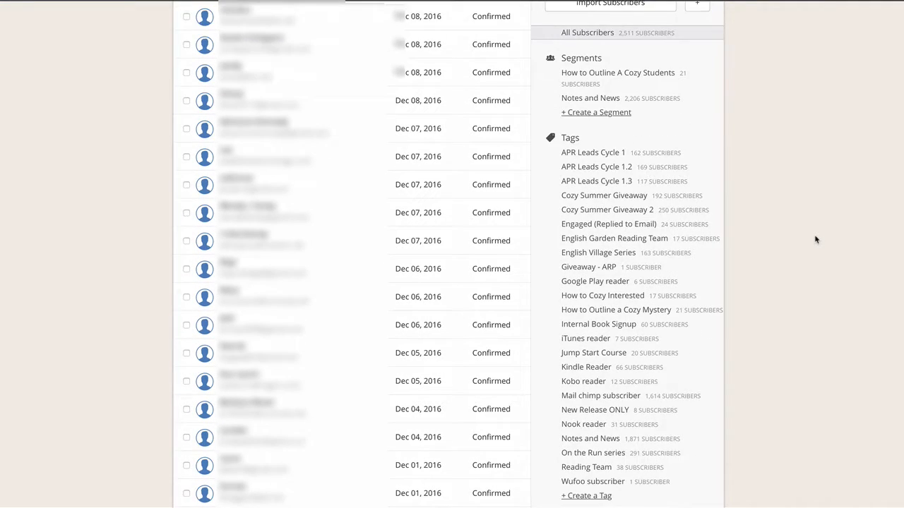
{"action": "scroll", "coordinate": [816, 240], "scroll_direction": "down", "scroll_amount": 3}
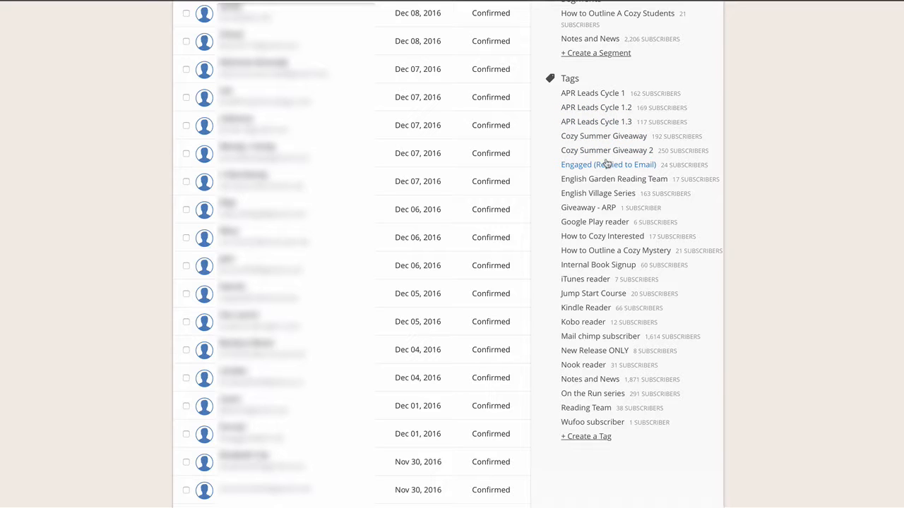
{"action": "scroll", "coordinate": [600, 165], "scroll_direction": "up", "scroll_amount": 2}
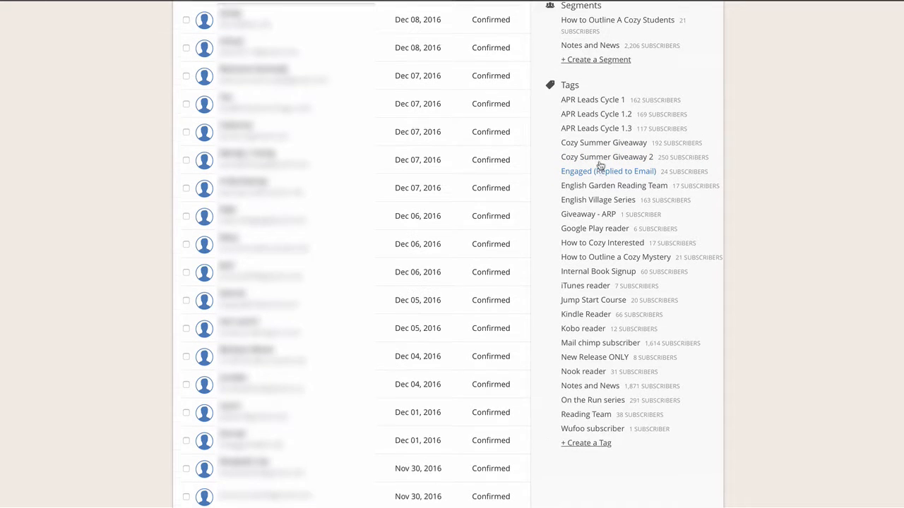
{"action": "scroll", "coordinate": [600, 165], "scroll_direction": "up", "scroll_amount": 3}
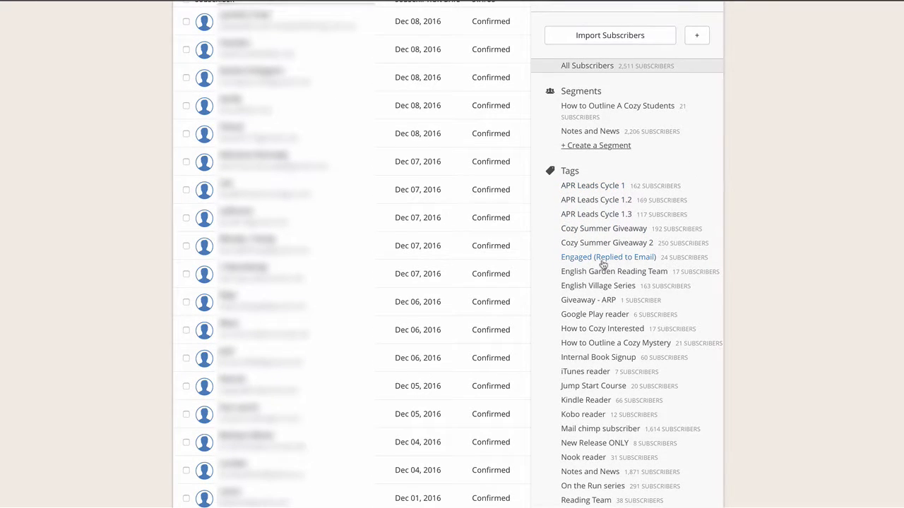
{"action": "scroll", "coordinate": [601, 263], "scroll_direction": "up", "scroll_amount": 1}
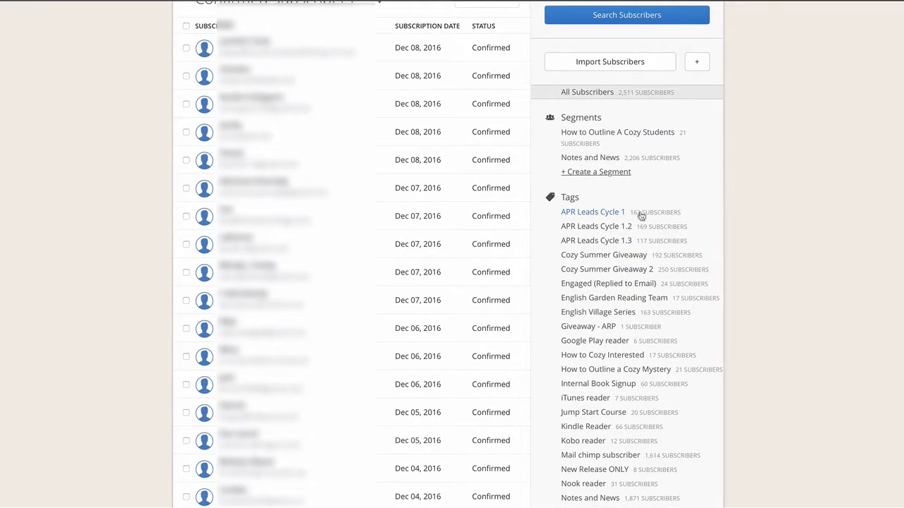
{"action": "scroll", "coordinate": [640, 215], "scroll_direction": "up", "scroll_amount": 1}
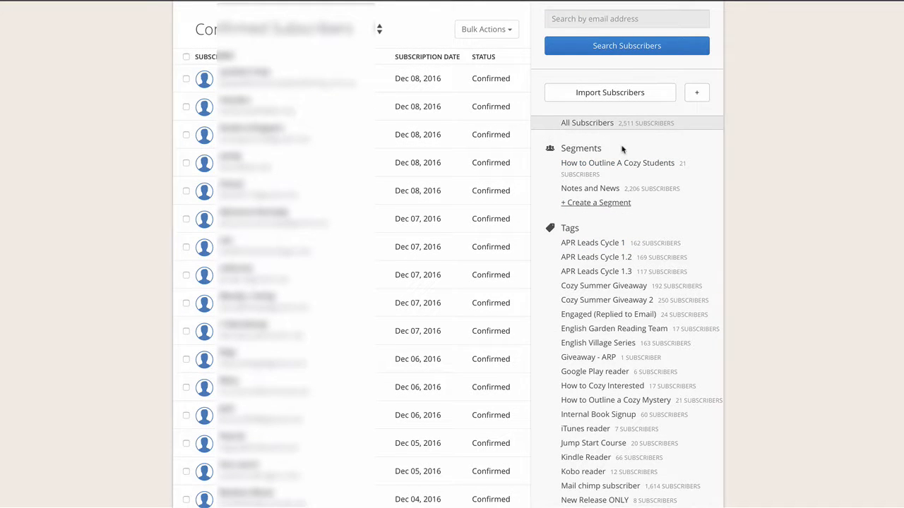
{"action": "scroll", "coordinate": [575, 302], "scroll_direction": "up", "scroll_amount": 2}
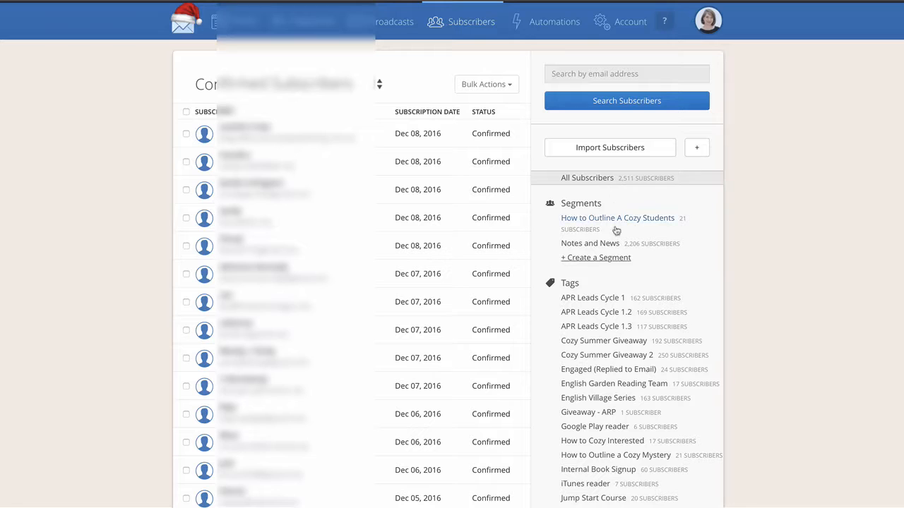
View the subscribers in the Notes and News segment and inspect the segment's matching criteria
{"action": "left_click", "coordinate": [576, 242]}
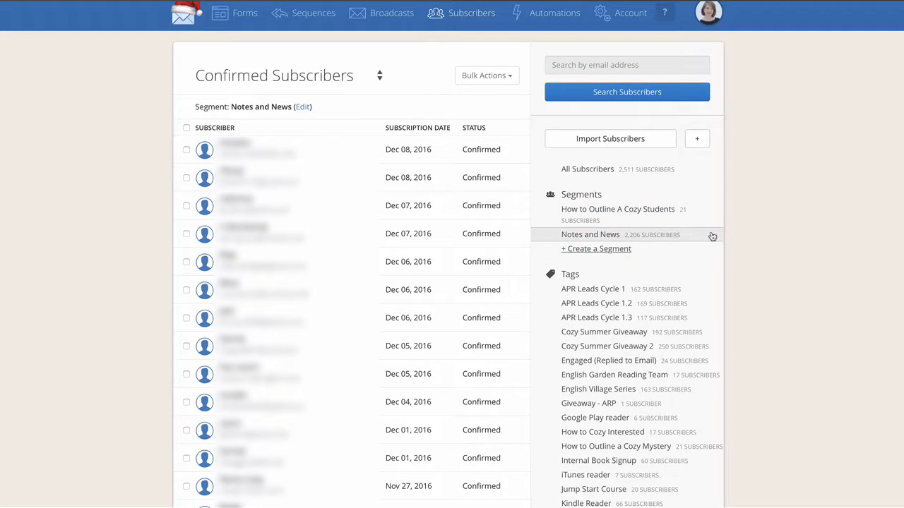
{"action": "left_click", "coordinate": [302, 106]}
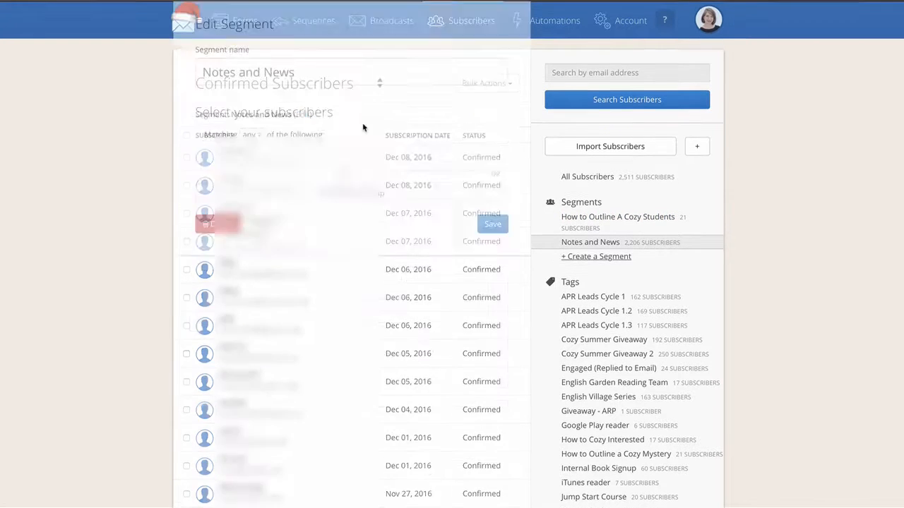
{"action": "scroll", "coordinate": [171, 176], "scroll_direction": "down", "scroll_amount": 1}
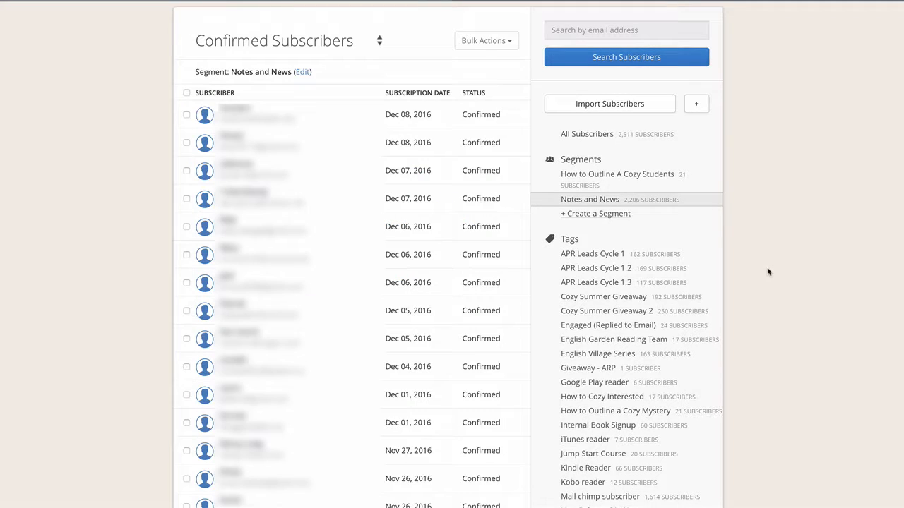
{"action": "scroll", "coordinate": [768, 272], "scroll_direction": "up", "scroll_amount": 2}
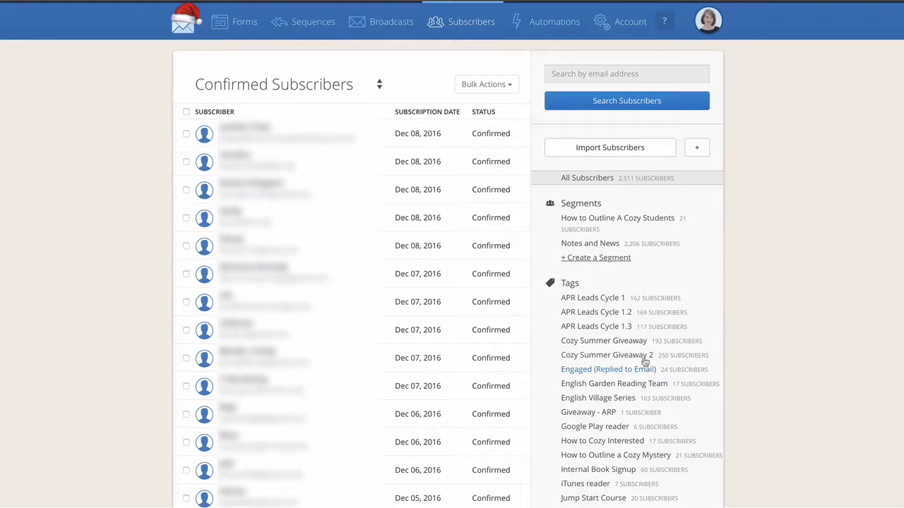
Open the automation rules and start a new rule to view the available triggers and actions
{"action": "left_click", "coordinate": [543, 23]}
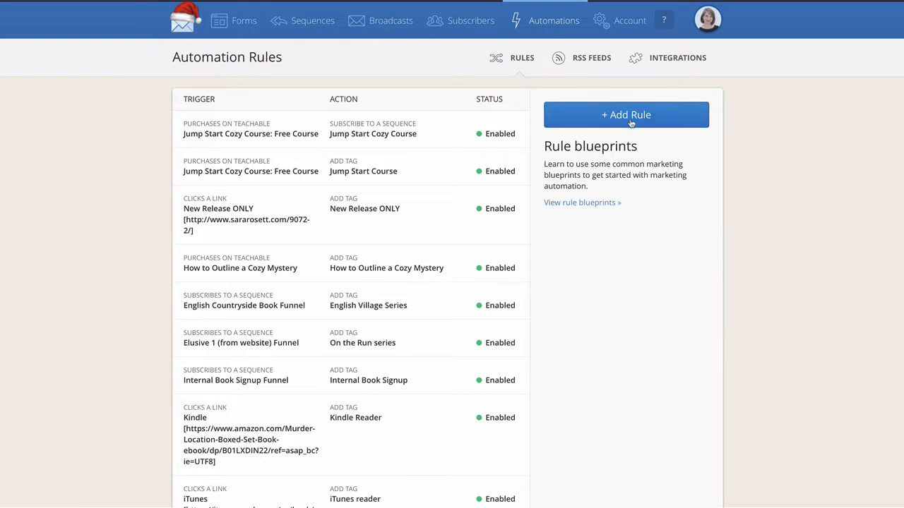
{"action": "left_click", "coordinate": [624, 116]}
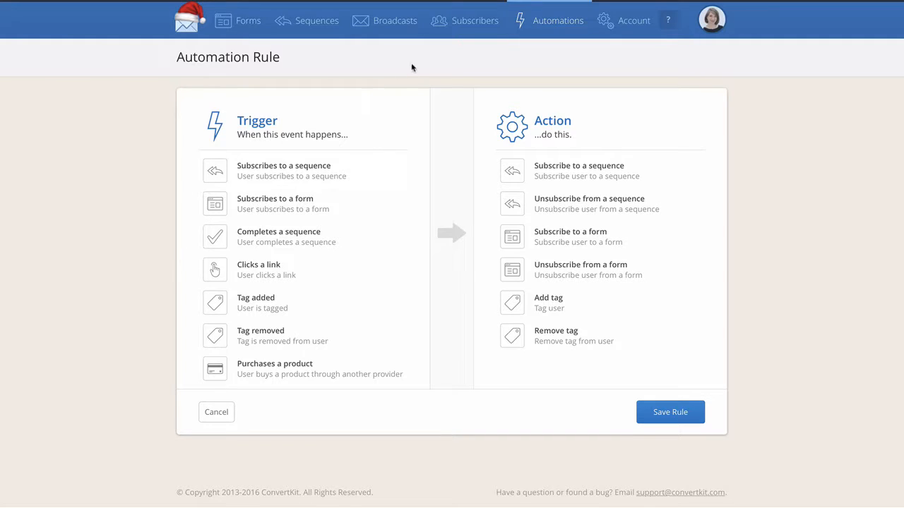
Open the Elusive 1 (from website) form, look over its landing page content and view the page
{"action": "left_click", "coordinate": [247, 22]}
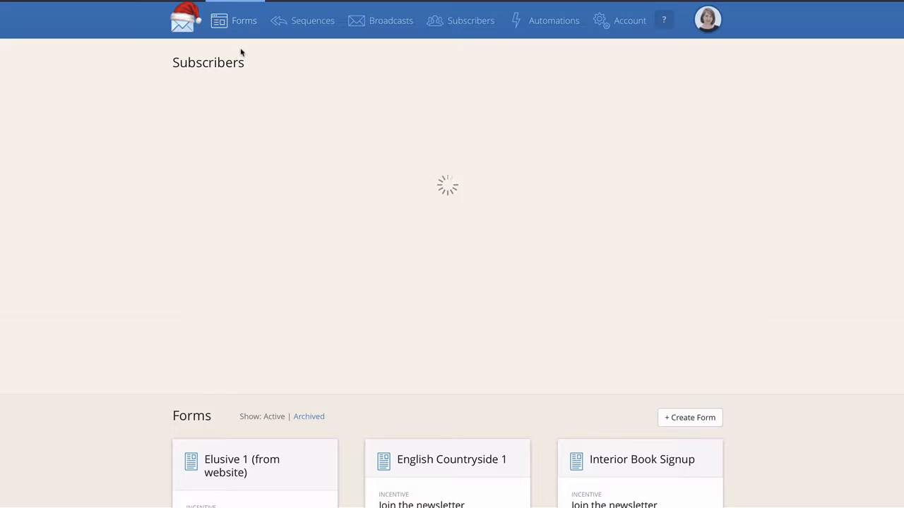
{"action": "left_click", "coordinate": [234, 381]}
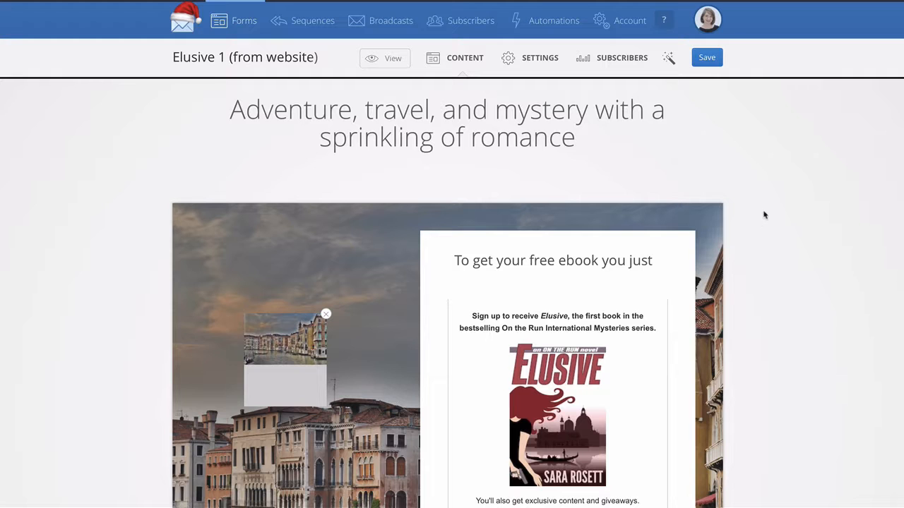
{"action": "scroll", "coordinate": [763, 215], "scroll_direction": "down", "scroll_amount": 1}
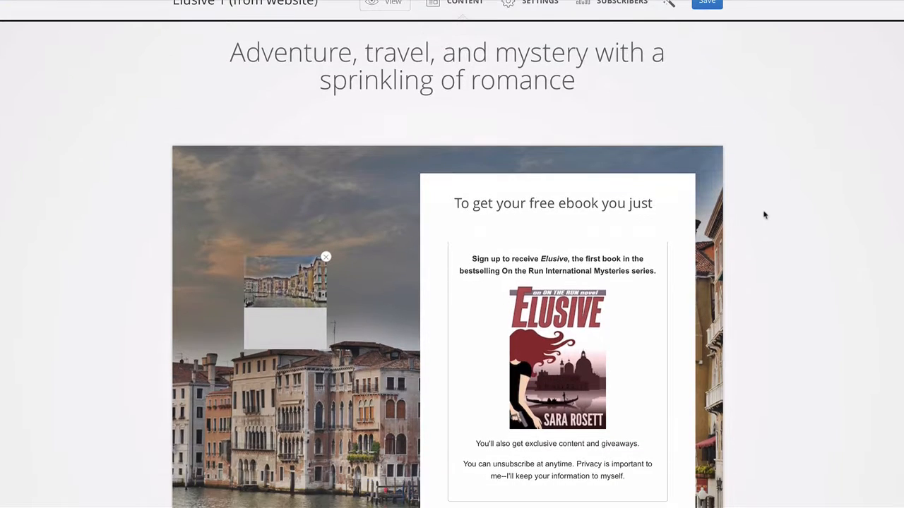
{"action": "scroll", "coordinate": [764, 214], "scroll_direction": "up", "scroll_amount": 1}
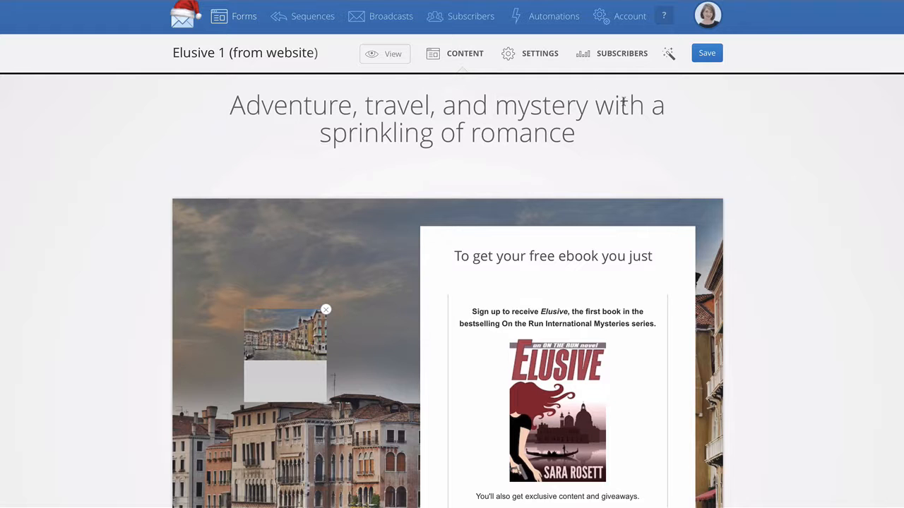
{"action": "left_click", "coordinate": [393, 55]}
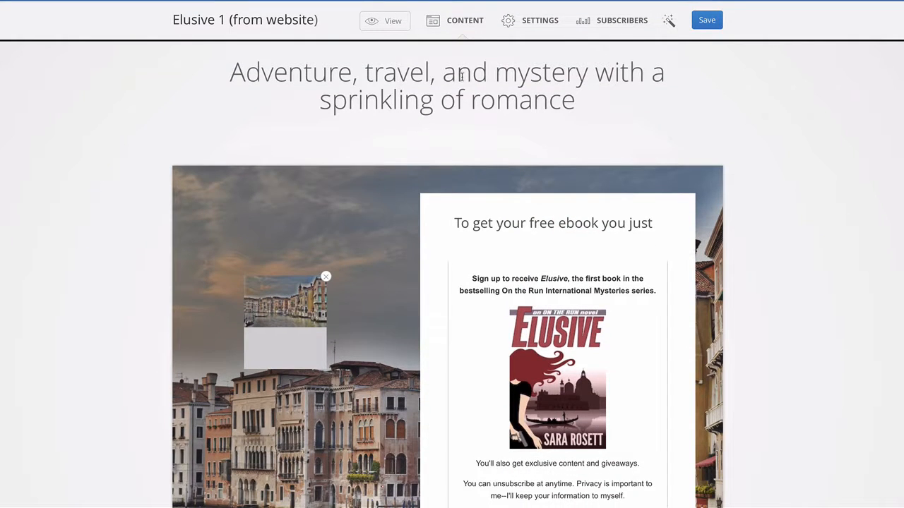
Inspect the editing options for the landing page's headline and book cover image, leaving both as they are
{"action": "left_click", "coordinate": [460, 75]}
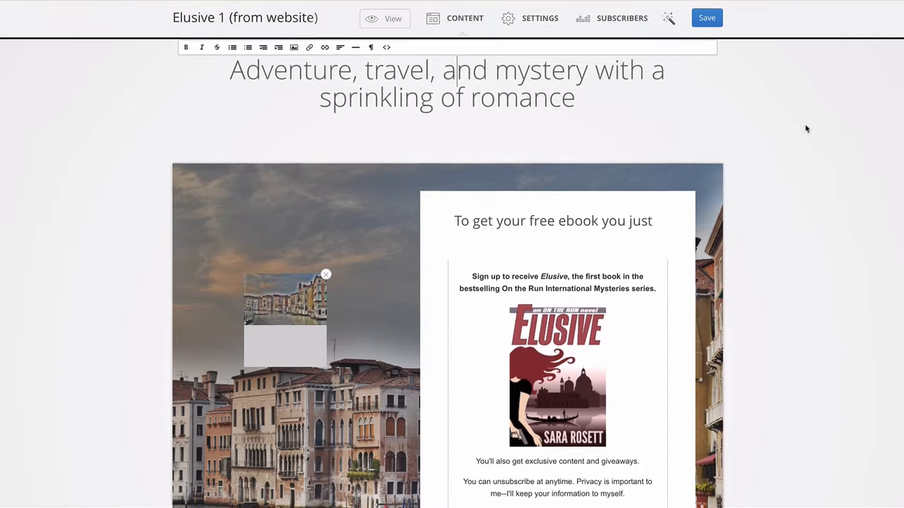
{"action": "scroll", "coordinate": [664, 202], "scroll_direction": "down", "scroll_amount": 2}
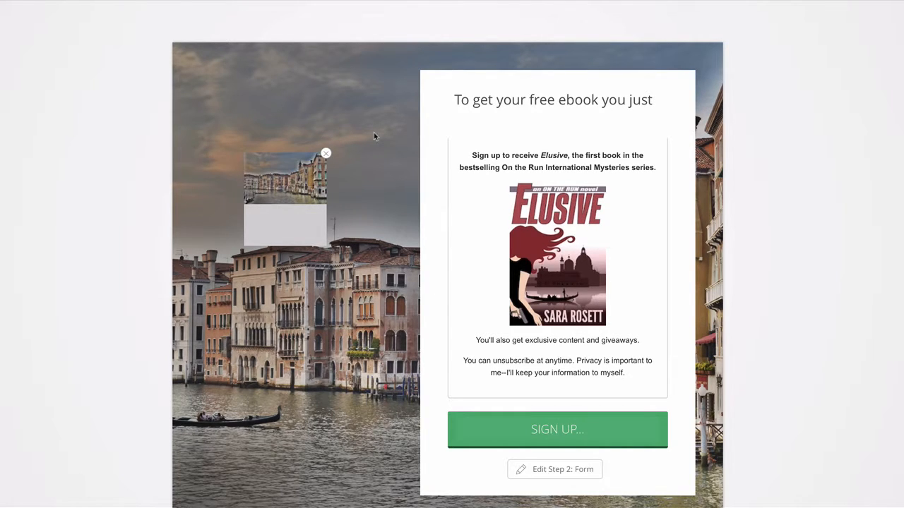
{"action": "scroll", "coordinate": [562, 93], "scroll_direction": "down", "scroll_amount": 1}
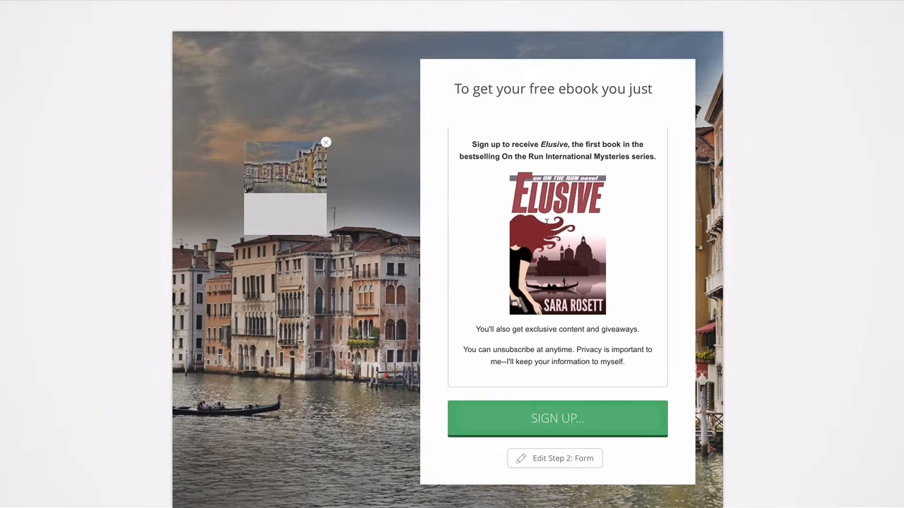
{"action": "left_click", "coordinate": [555, 220]}
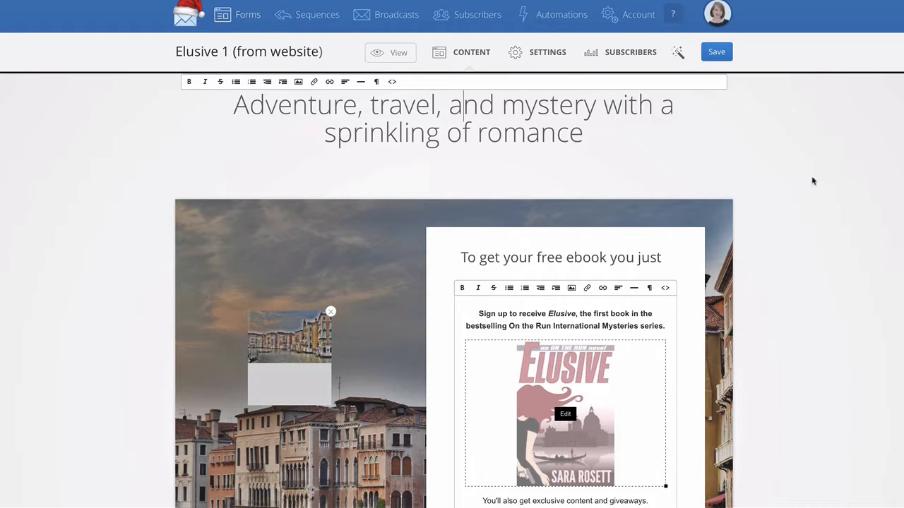
{"action": "left_click", "coordinate": [91, 135]}
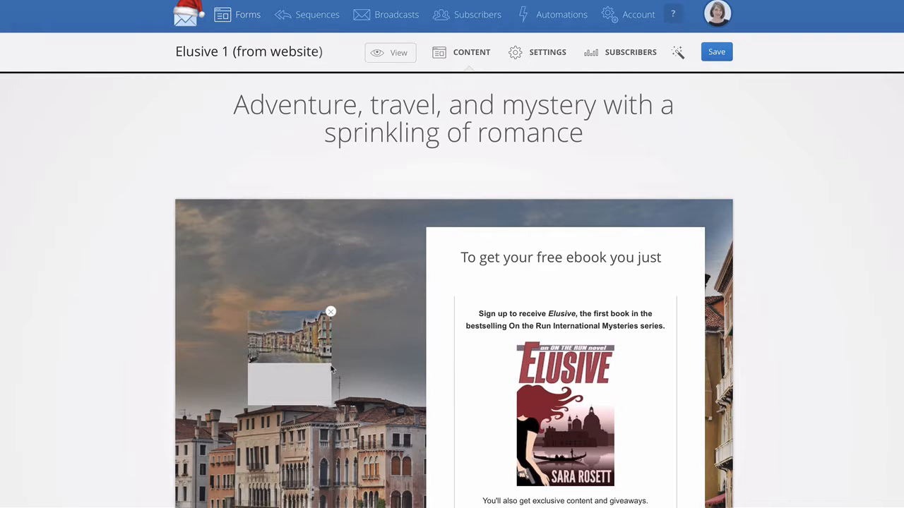
Review the landing page's Main Settings, Incentive Email and Style settings
{"action": "left_click", "coordinate": [536, 54]}
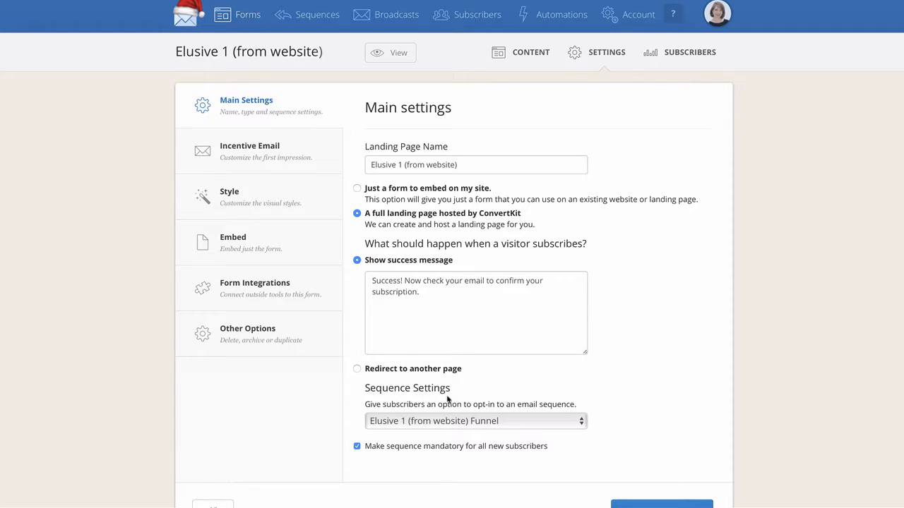
{"action": "left_click", "coordinate": [252, 151]}
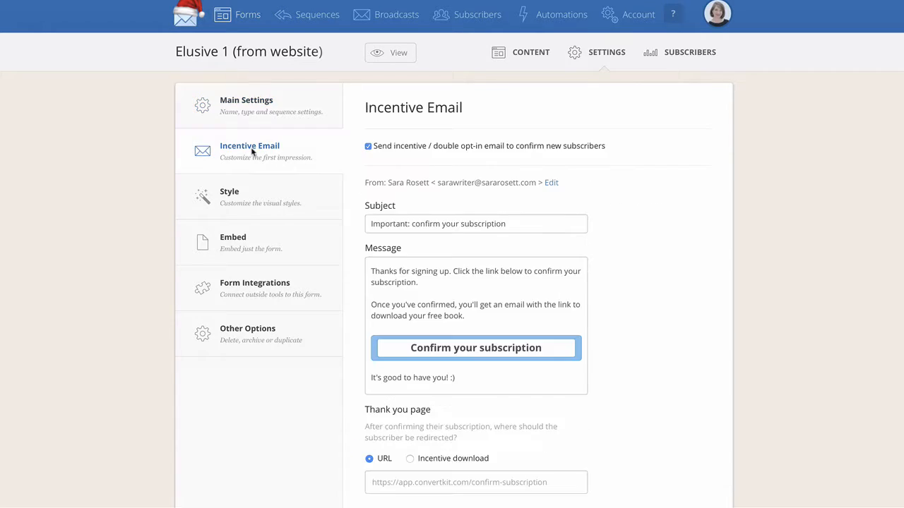
{"action": "scroll", "coordinate": [537, 287], "scroll_direction": "down", "scroll_amount": 2}
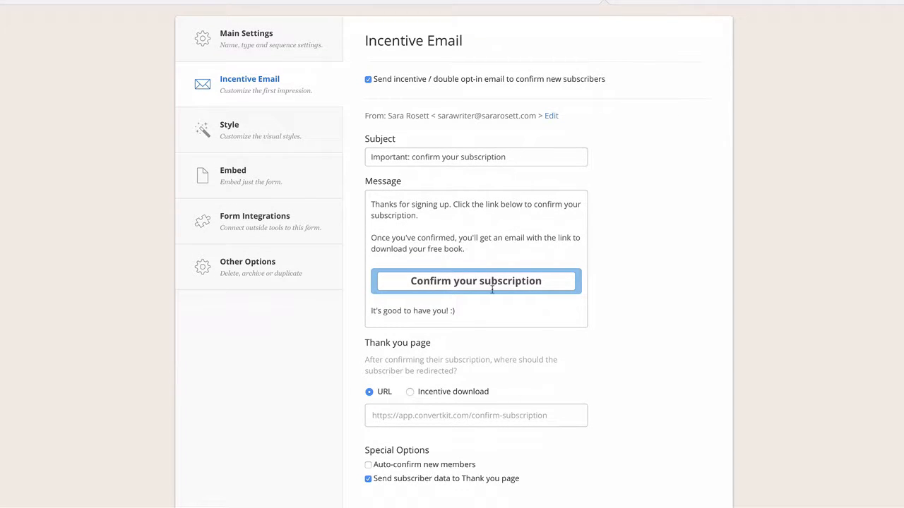
{"action": "scroll", "coordinate": [628, 350], "scroll_direction": "down", "scroll_amount": 1}
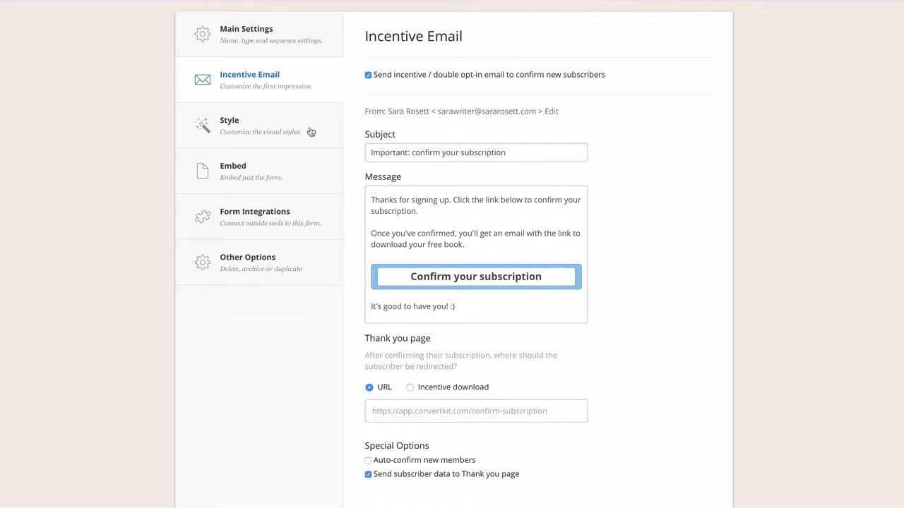
{"action": "left_click", "coordinate": [269, 131]}
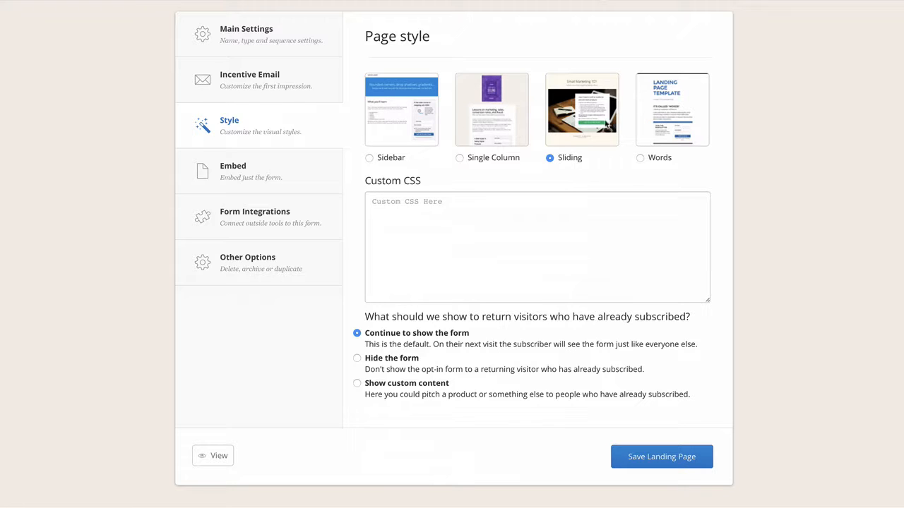
Review the landing page's Embed, Form Integrations and Other Options settings, along with its subscriber statistics
{"action": "left_click", "coordinate": [233, 173]}
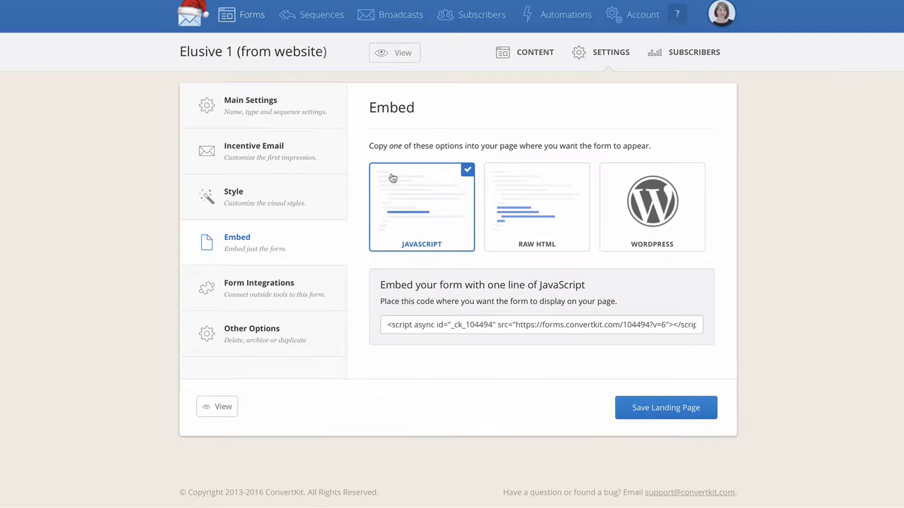
{"action": "left_click", "coordinate": [252, 288]}
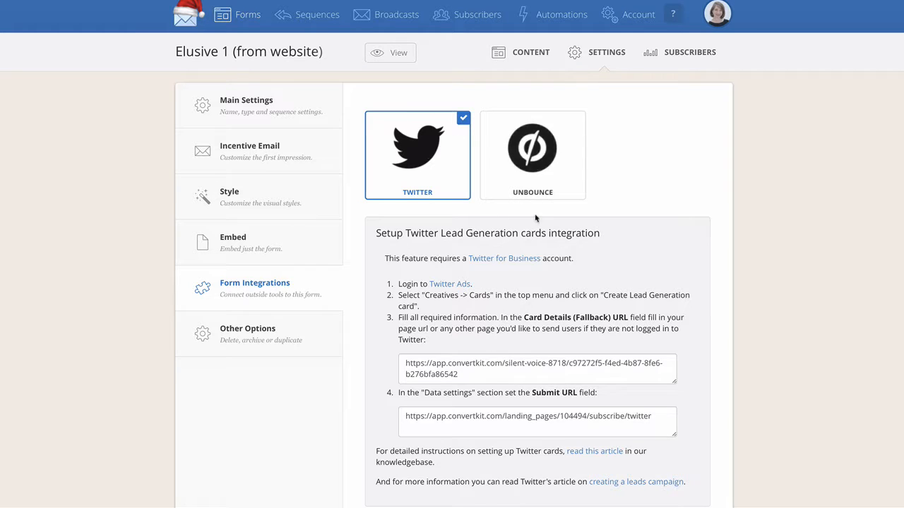
{"action": "left_click", "coordinate": [248, 340]}
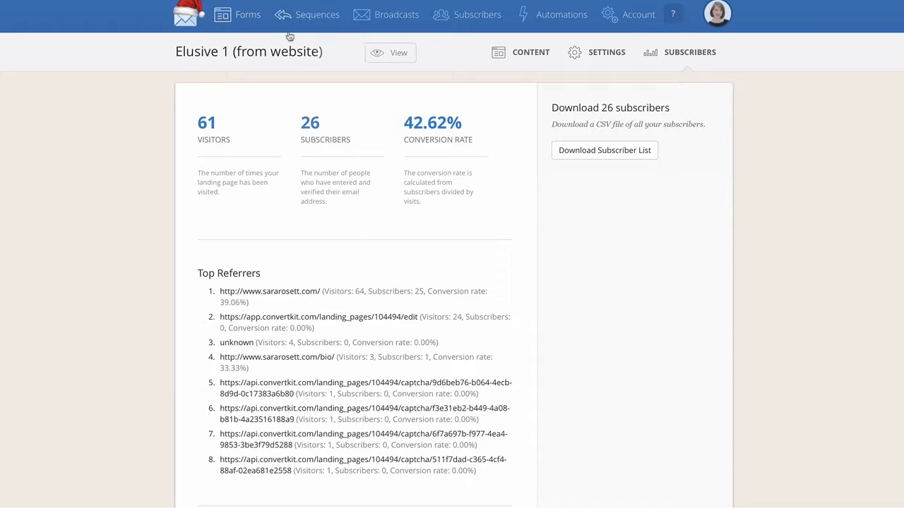
Create a new email sequence named "new"
{"action": "left_click", "coordinate": [319, 17]}
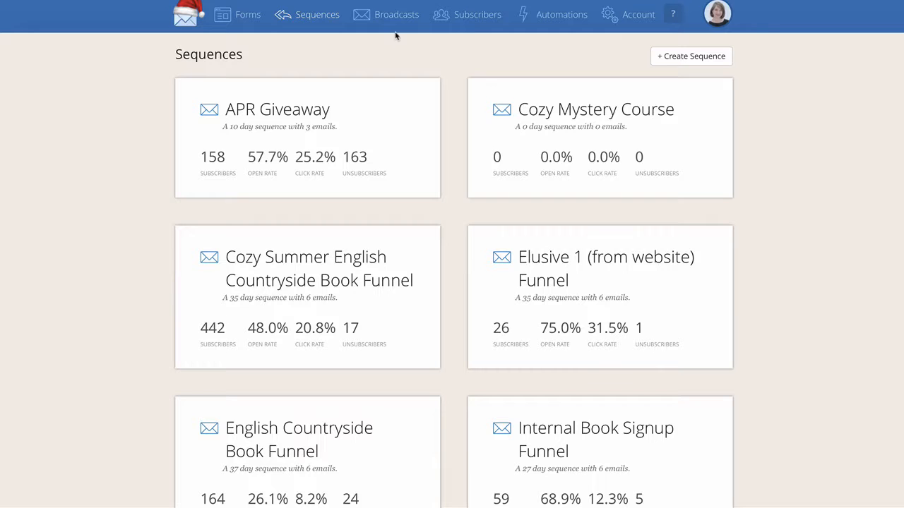
{"action": "left_click", "coordinate": [695, 58]}
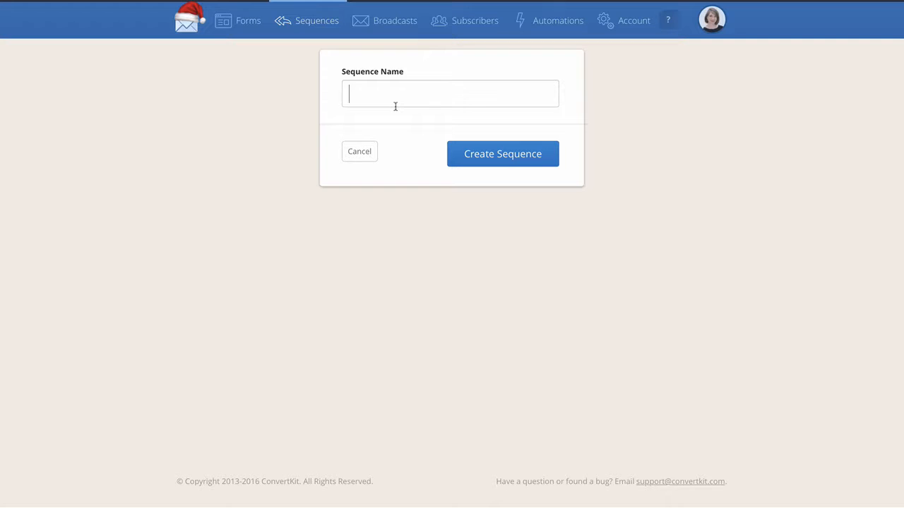
{"action": "type", "text": "new"}
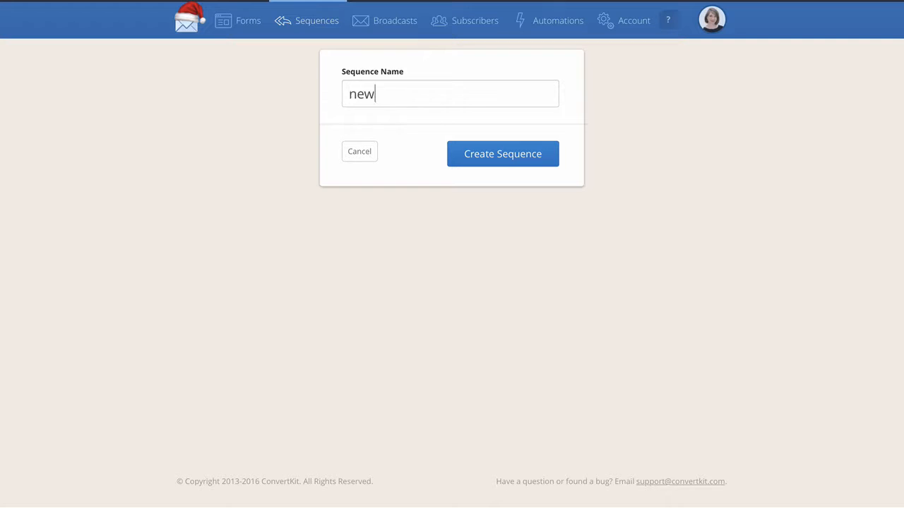
{"action": "left_click", "coordinate": [524, 162]}
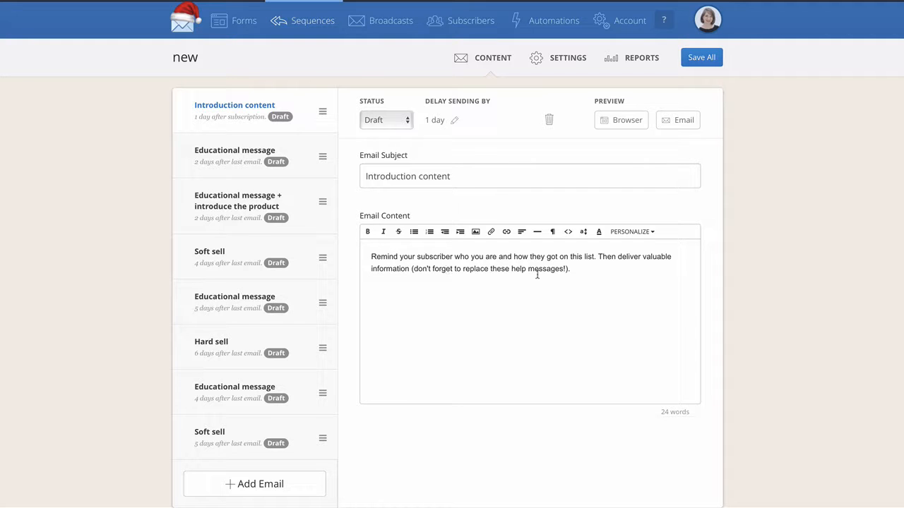
Look through the template emails and reorder them, putting Hard sell above the 5-day Educational message and the product introduction below the first Soft sell
{"action": "left_click", "coordinate": [212, 157]}
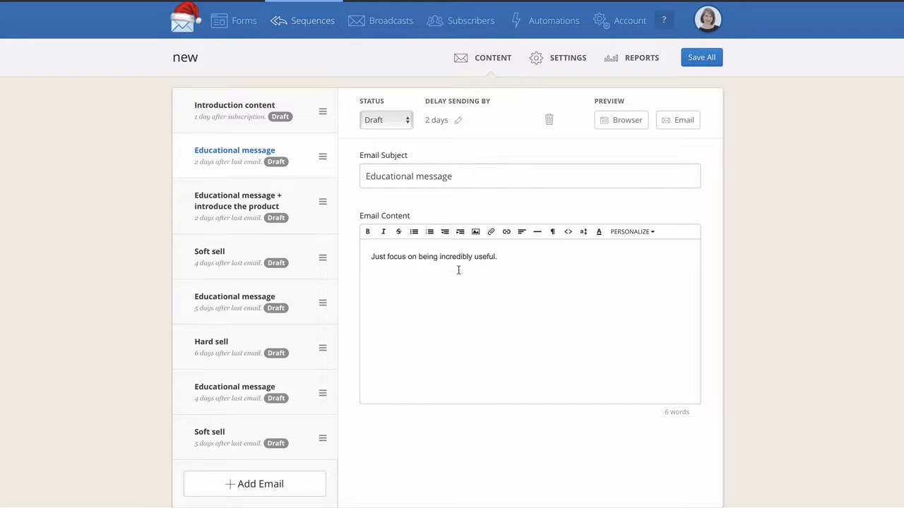
{"action": "left_click", "coordinate": [205, 254]}
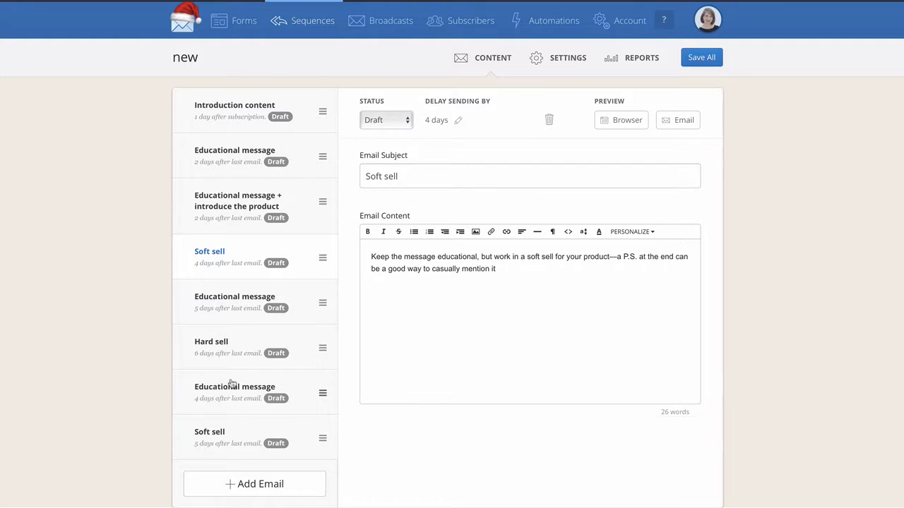
{"action": "left_click", "coordinate": [233, 350]}
{"action": "left_click_drag", "start_coordinate": [233, 351], "coordinate": [240, 302]}
{"action": "left_click_drag", "start_coordinate": [258, 205], "coordinate": [305, 256]}
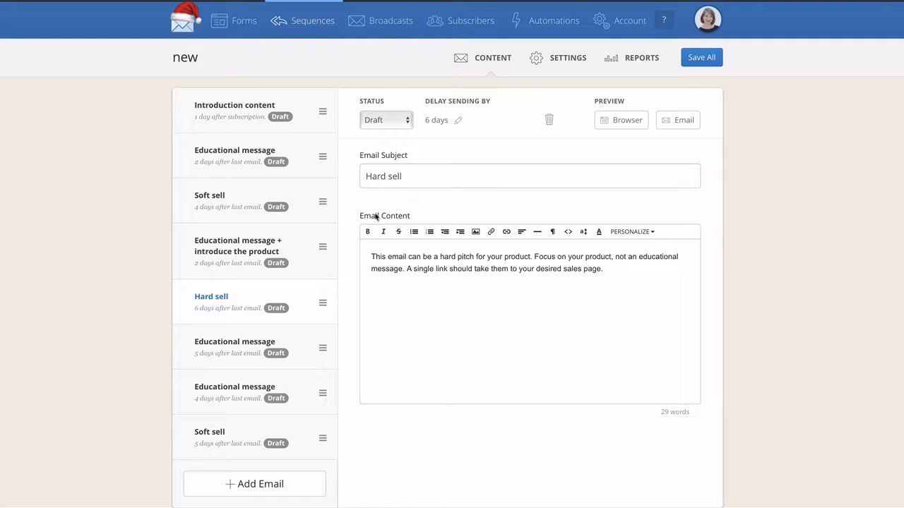
Set the Introduction content email to be sent 1 hour after subscription
{"action": "left_click", "coordinate": [215, 127]}
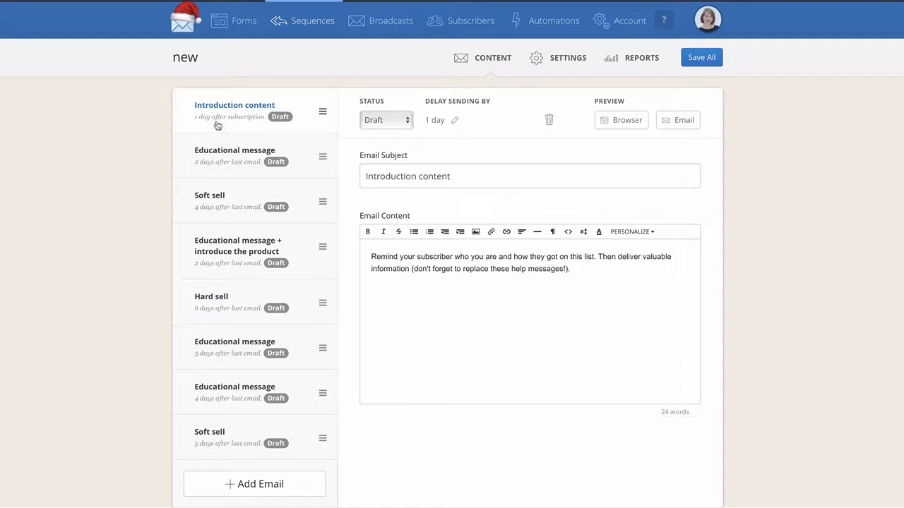
{"action": "left_click", "coordinate": [438, 122]}
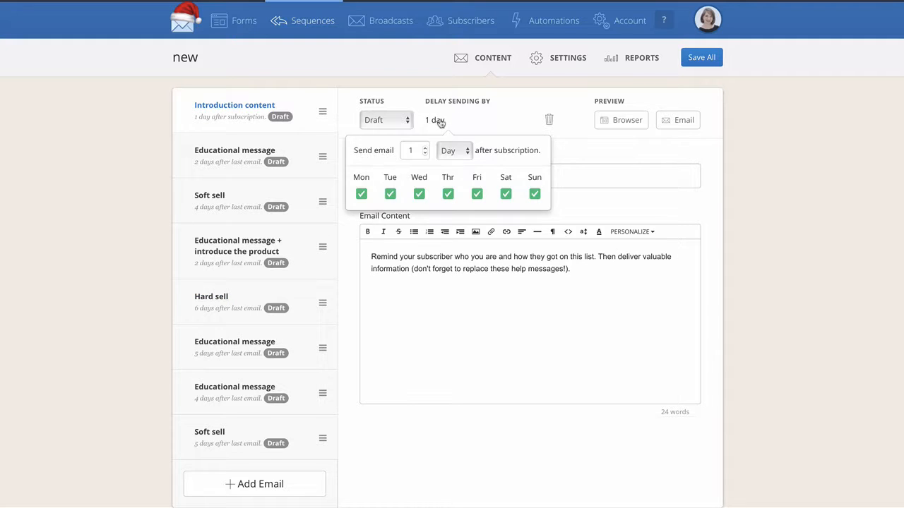
{"action": "left_click", "coordinate": [425, 153]}
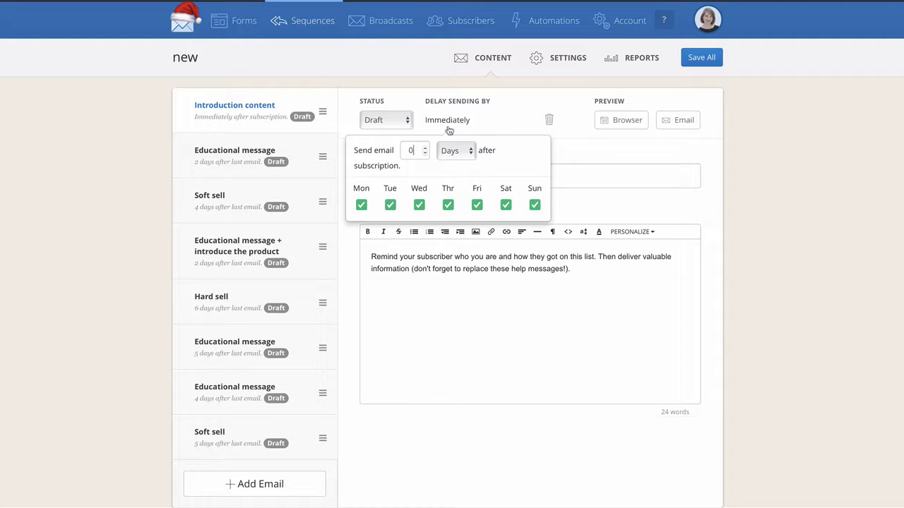
{"action": "left_click", "coordinate": [425, 153]}
{"action": "type", "text": "1"}
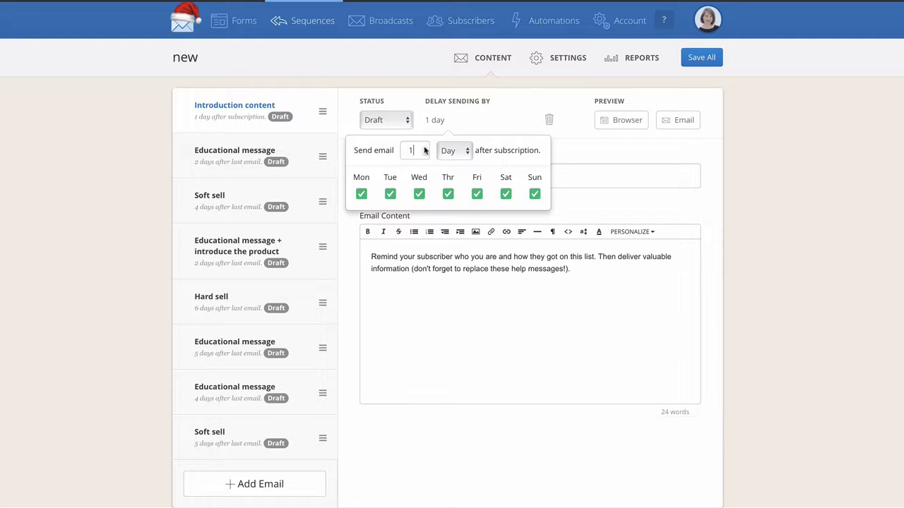
{"action": "left_click", "coordinate": [461, 151]}
{"action": "left_click", "coordinate": [460, 163]}
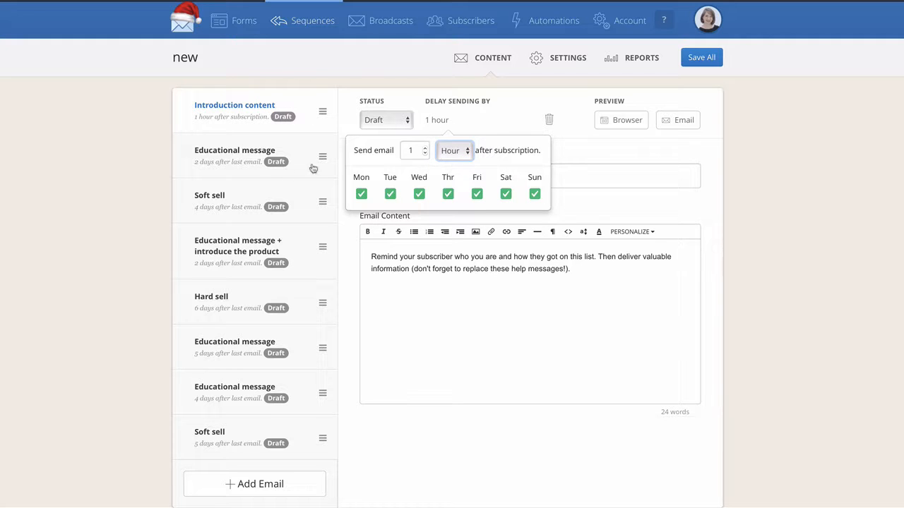
Set the first Soft sell email's sending delay to 4 hours after the last email
{"action": "left_click", "coordinate": [232, 157]}
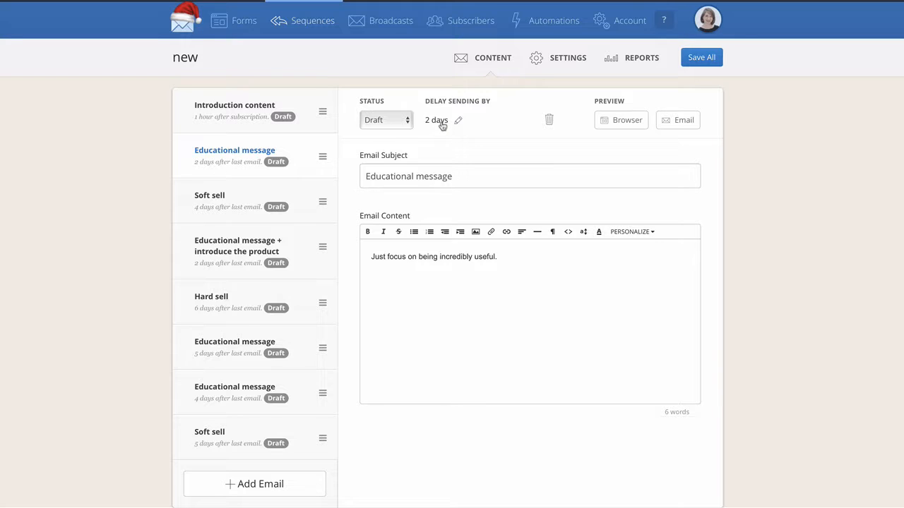
{"action": "left_click", "coordinate": [232, 196]}
{"action": "left_click", "coordinate": [443, 124]}
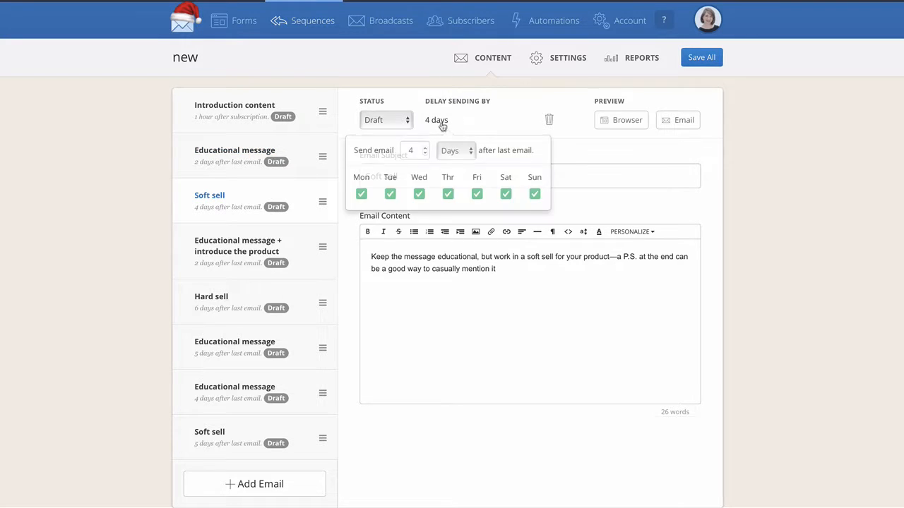
{"action": "left_click", "coordinate": [460, 152]}
{"action": "left_click", "coordinate": [451, 161]}
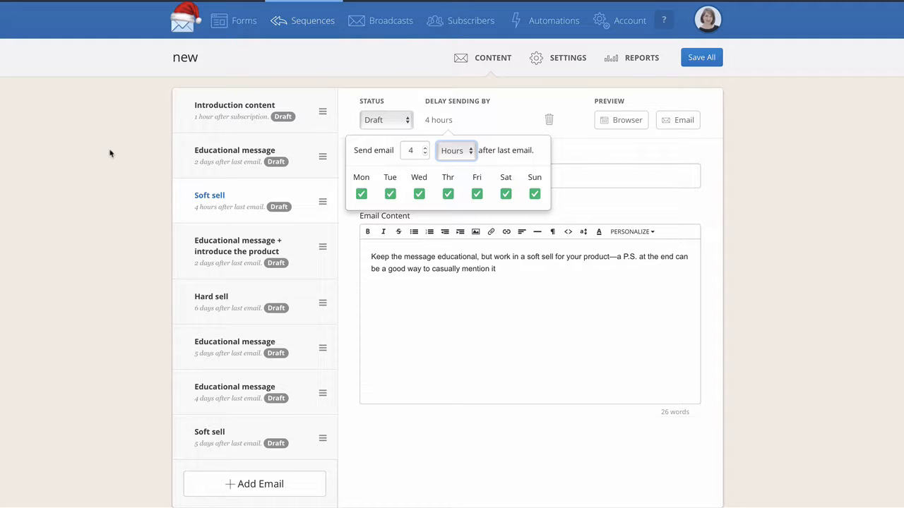
Change the first Soft sell email's sending delay to 1 day after the last email
{"action": "left_click", "coordinate": [447, 127]}
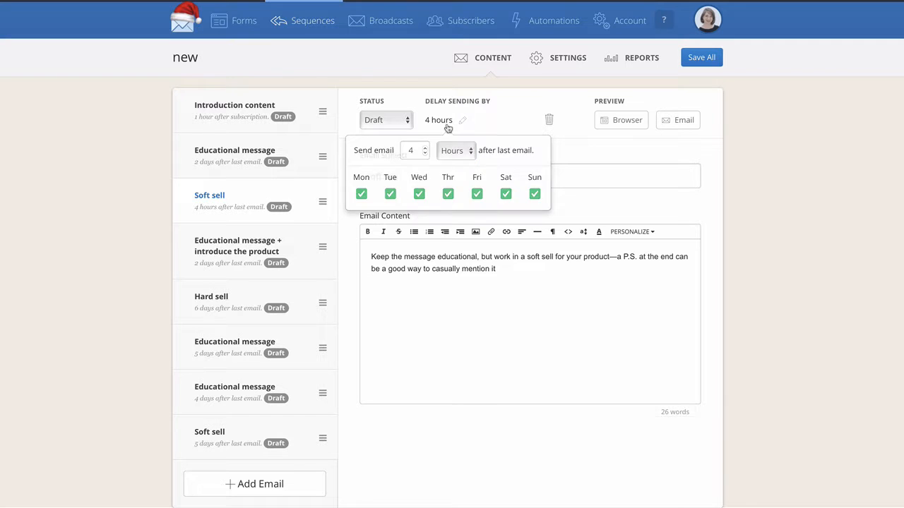
{"action": "left_click", "coordinate": [446, 126]}
{"action": "left_click", "coordinate": [467, 151]}
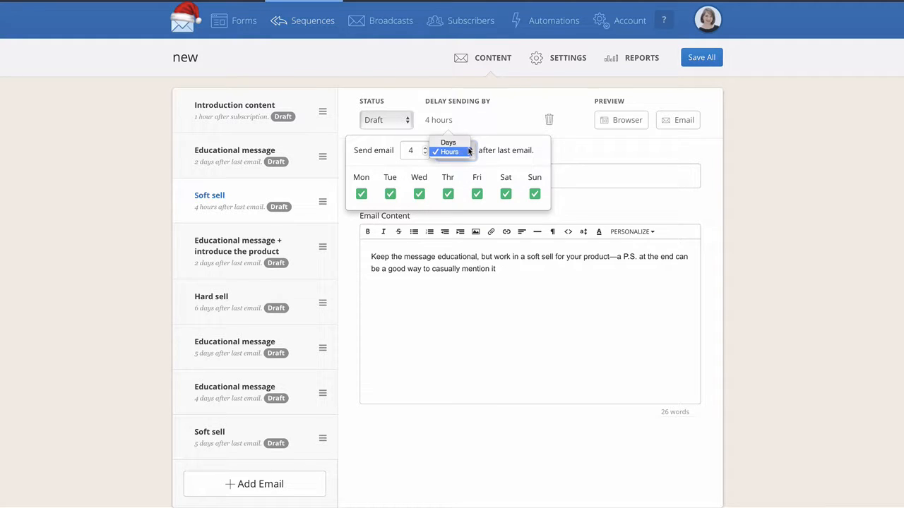
{"action": "left_click", "coordinate": [448, 142]}
{"action": "left_click", "coordinate": [425, 147]}
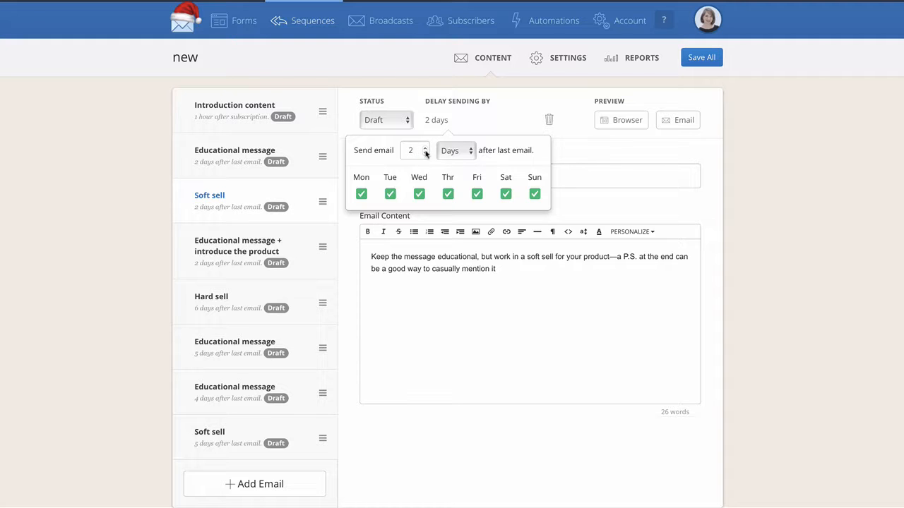
{"action": "left_click", "coordinate": [425, 153]}
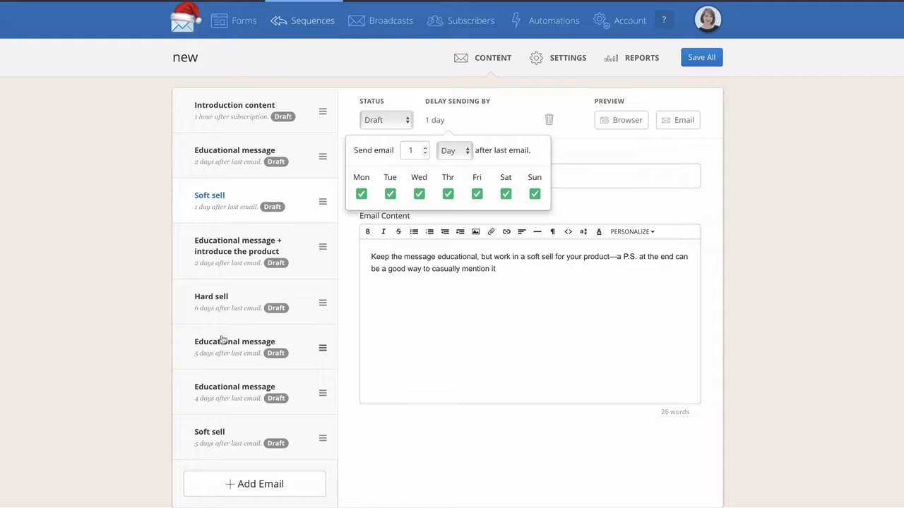
View the "Educational message + introduce the product" email, and save all sequence changes before opening the sequence settings
{"action": "left_click", "coordinate": [208, 278]}
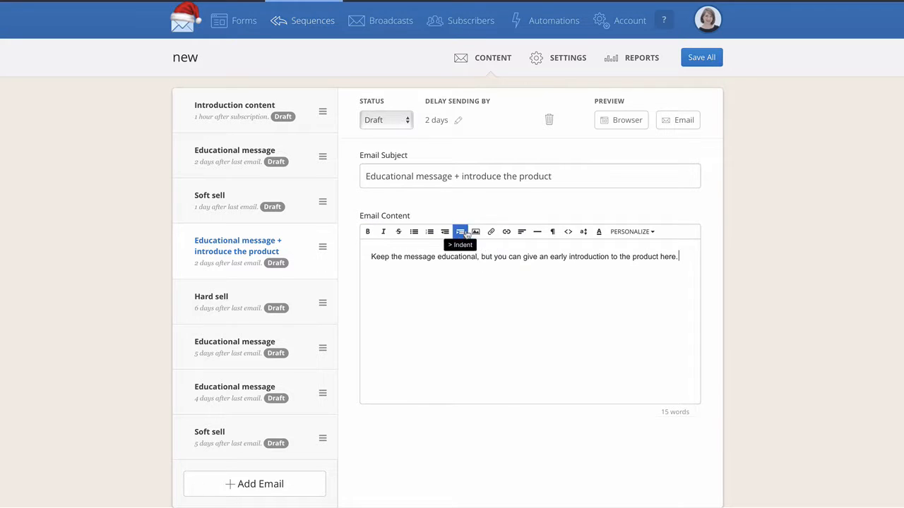
{"action": "left_click", "coordinate": [569, 62]}
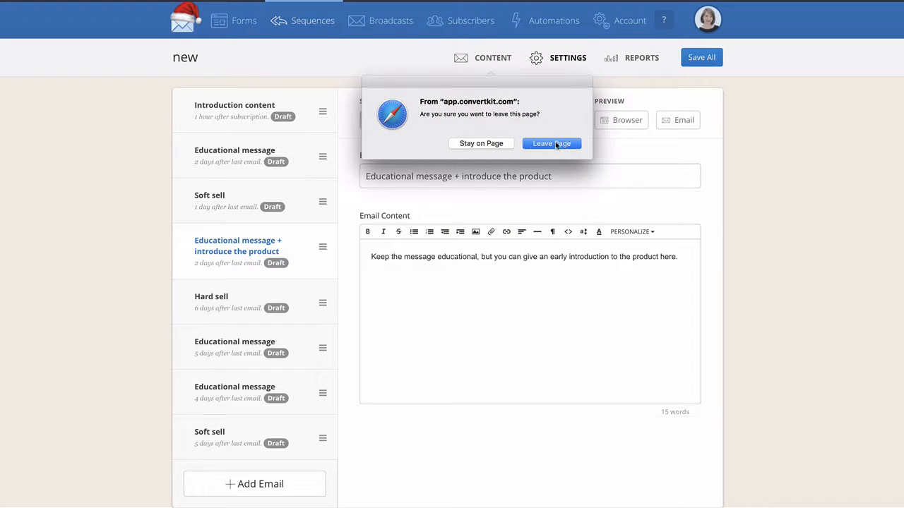
{"action": "left_click", "coordinate": [480, 144]}
{"action": "left_click", "coordinate": [701, 57]}
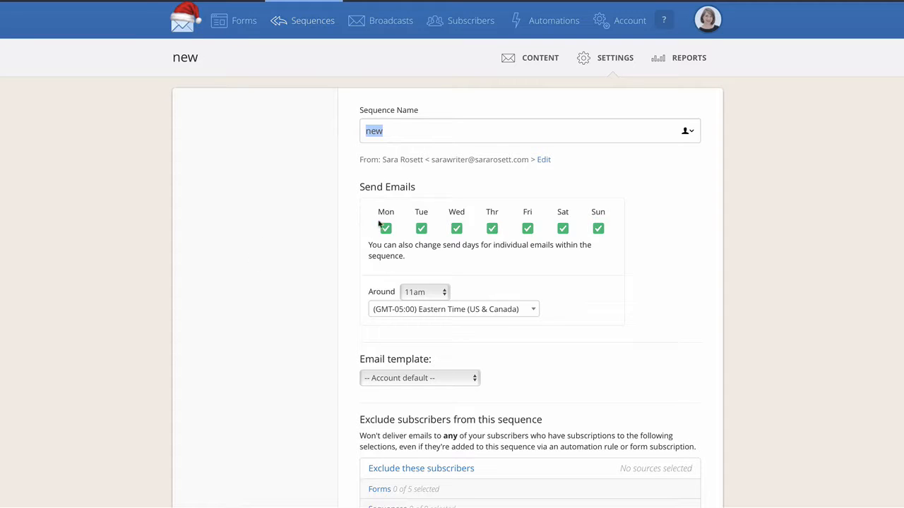
Restrict the sequence's send days to Tuesday only by turning off every other weekday and the weekend
{"action": "left_click", "coordinate": [424, 230]}
{"action": "left_click", "coordinate": [424, 231]}
{"action": "left_click", "coordinate": [385, 229]}
{"action": "left_click", "coordinate": [456, 229]}
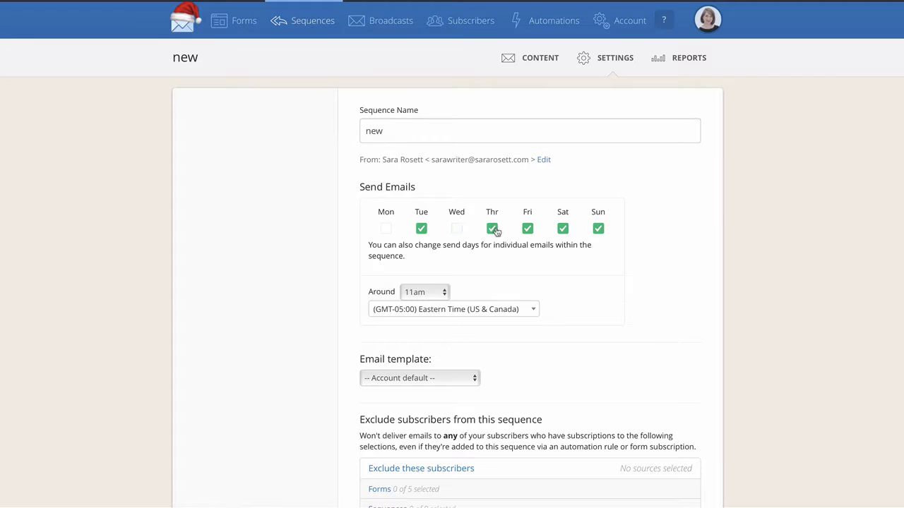
{"action": "left_click", "coordinate": [492, 229]}
{"action": "left_click", "coordinate": [529, 228]}
{"action": "left_click", "coordinate": [562, 229]}
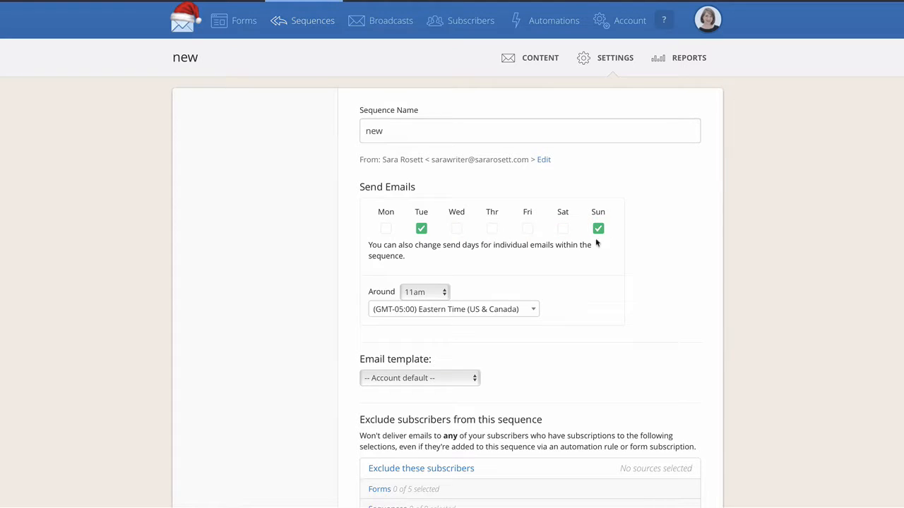
{"action": "left_click", "coordinate": [597, 234]}
Examine the segments and tags that can be used to exclude subscribers from this sequence
{"action": "scroll", "coordinate": [542, 269], "scroll_direction": "down", "scroll_amount": 3}
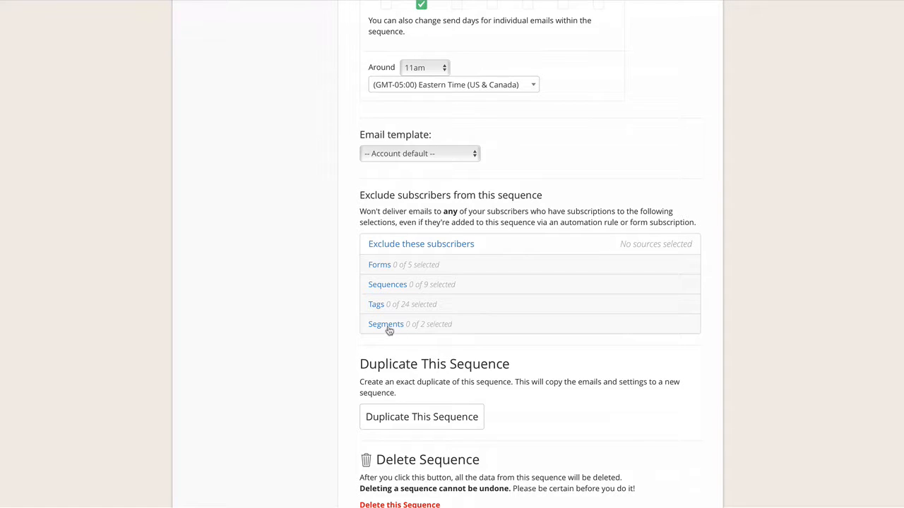
{"action": "left_click", "coordinate": [385, 327]}
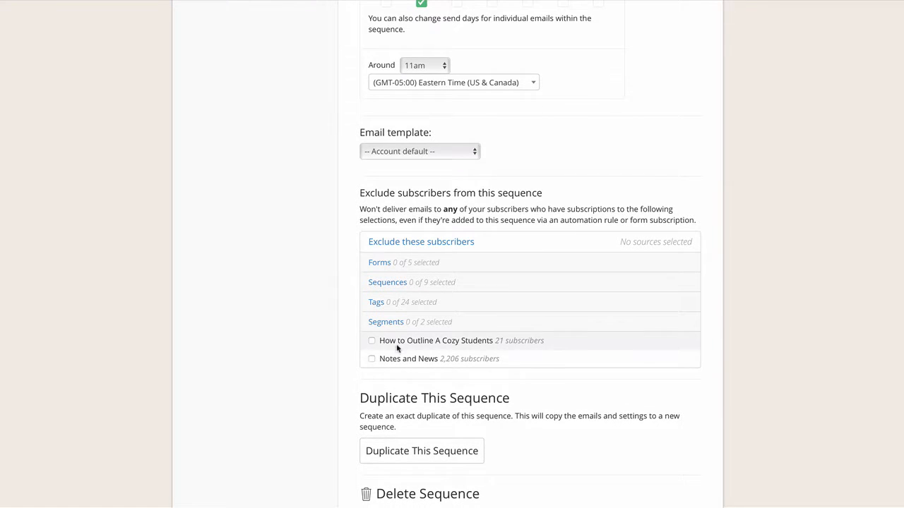
{"action": "left_click", "coordinate": [381, 323]}
{"action": "left_click", "coordinate": [377, 303]}
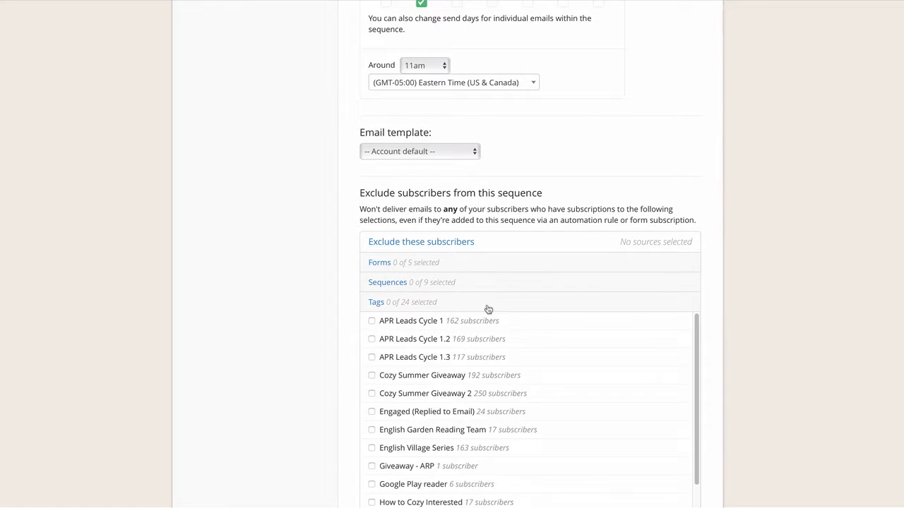
{"action": "scroll", "coordinate": [487, 309], "scroll_direction": "down", "scroll_amount": 1}
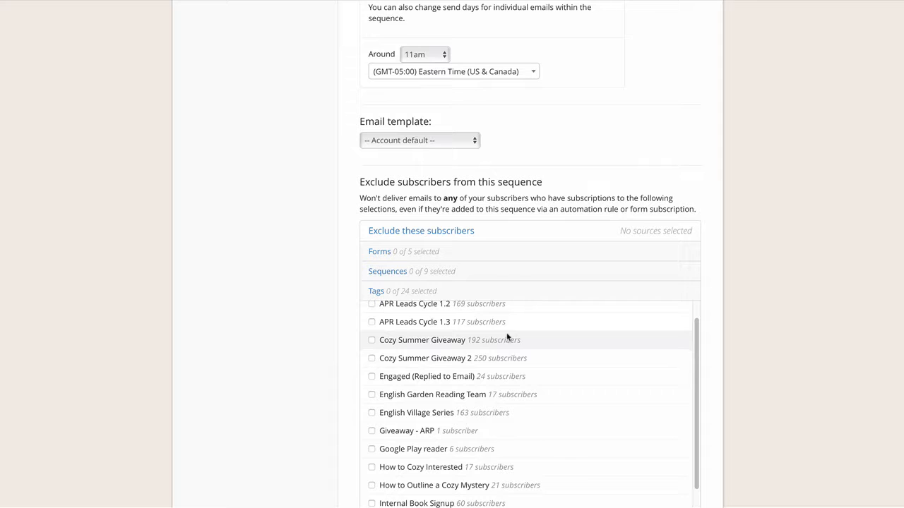
{"action": "scroll", "coordinate": [507, 337], "scroll_direction": "down", "scroll_amount": 1}
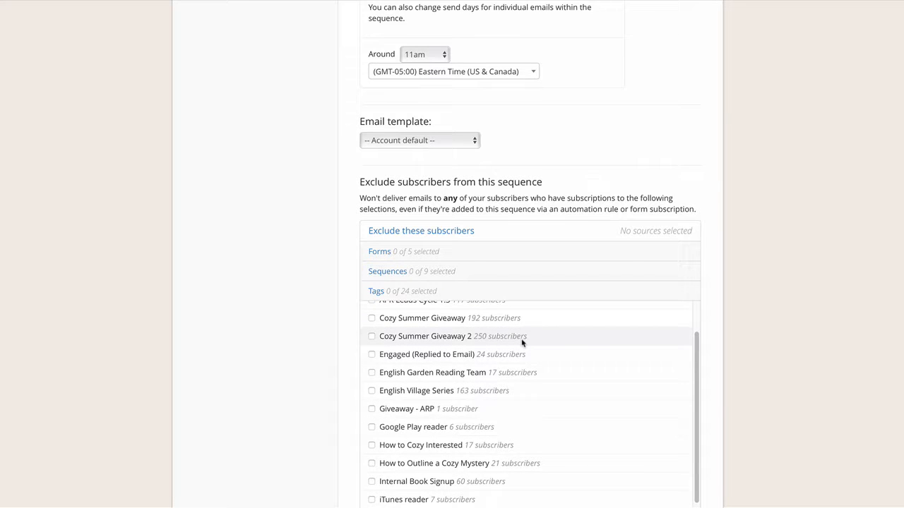
{"action": "scroll", "coordinate": [522, 343], "scroll_direction": "down", "scroll_amount": 1}
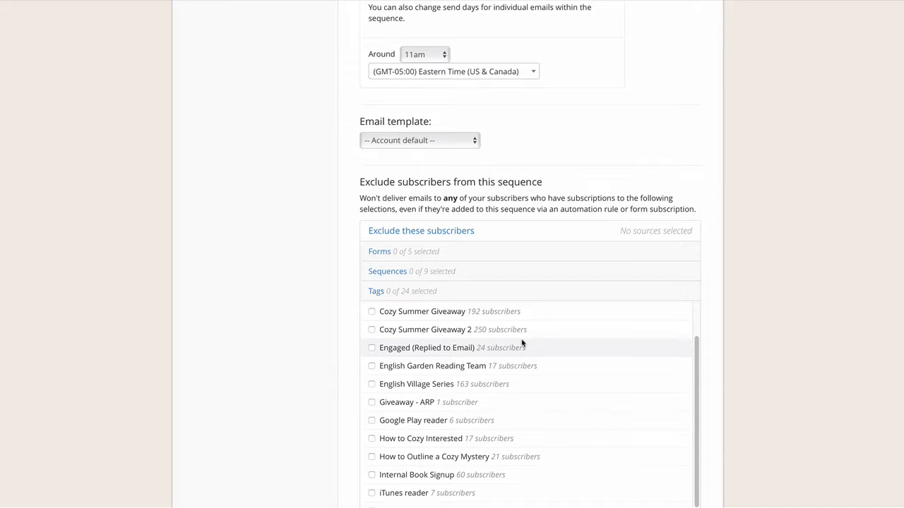
{"action": "scroll", "coordinate": [522, 343], "scroll_direction": "down", "scroll_amount": 1}
{"action": "scroll", "coordinate": [522, 343], "scroll_direction": "down", "scroll_amount": 2}
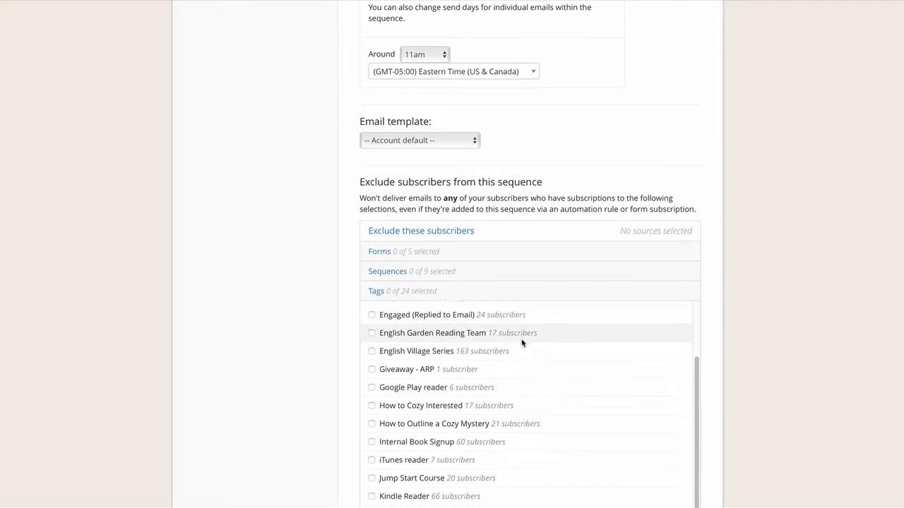
{"action": "scroll", "coordinate": [523, 343], "scroll_direction": "down", "scroll_amount": 4}
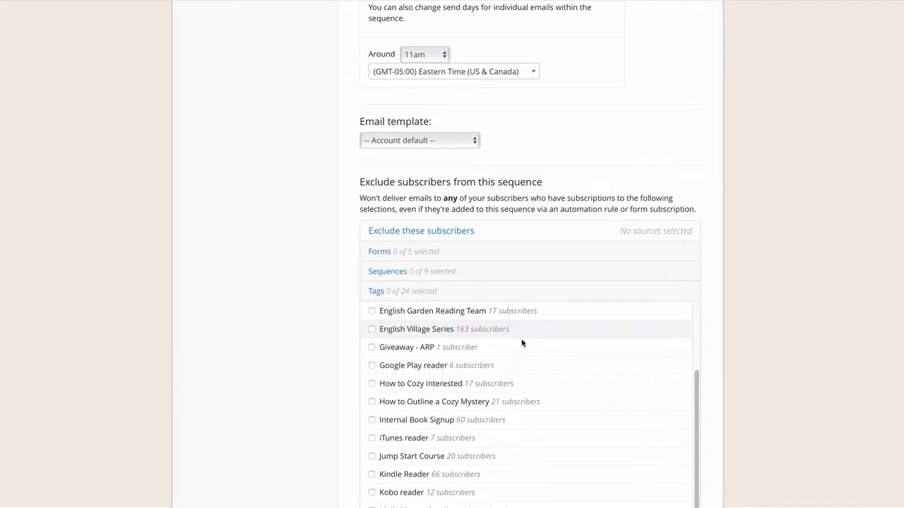
Exclude subscribers with the Notes and News tag and the Notes and News segment from the sequence, and save the updated settings
{"action": "scroll", "coordinate": [522, 343], "scroll_direction": "down", "scroll_amount": 1}
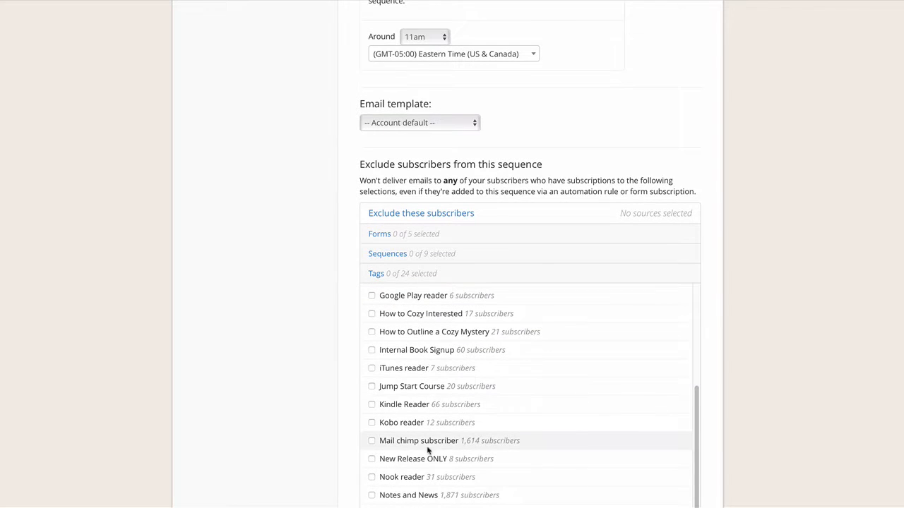
{"action": "scroll", "coordinate": [449, 442], "scroll_direction": "down", "scroll_amount": 1}
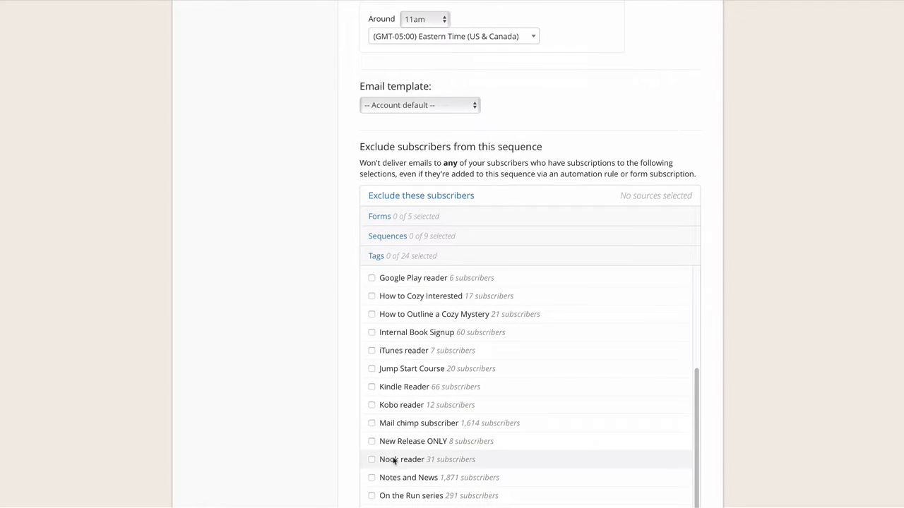
{"action": "left_click", "coordinate": [371, 478]}
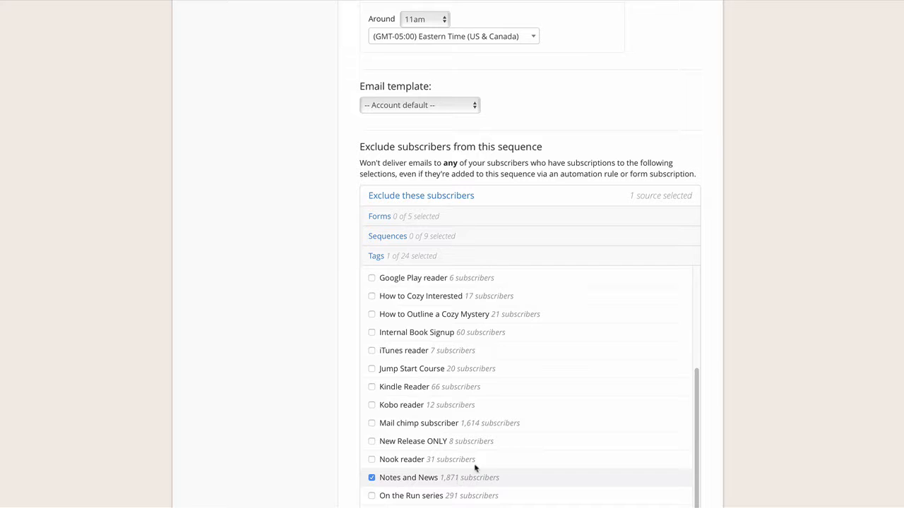
{"action": "scroll", "coordinate": [473, 463], "scroll_direction": "down", "scroll_amount": 8}
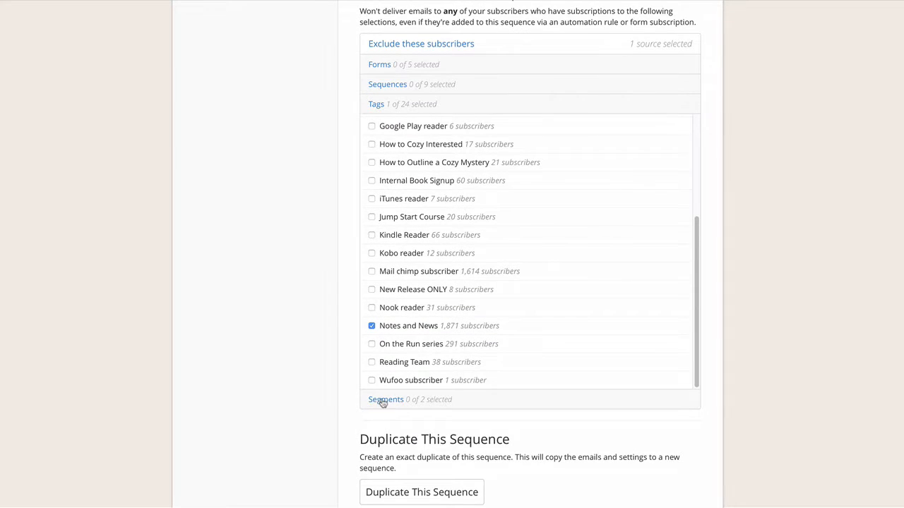
{"action": "left_click", "coordinate": [382, 401]}
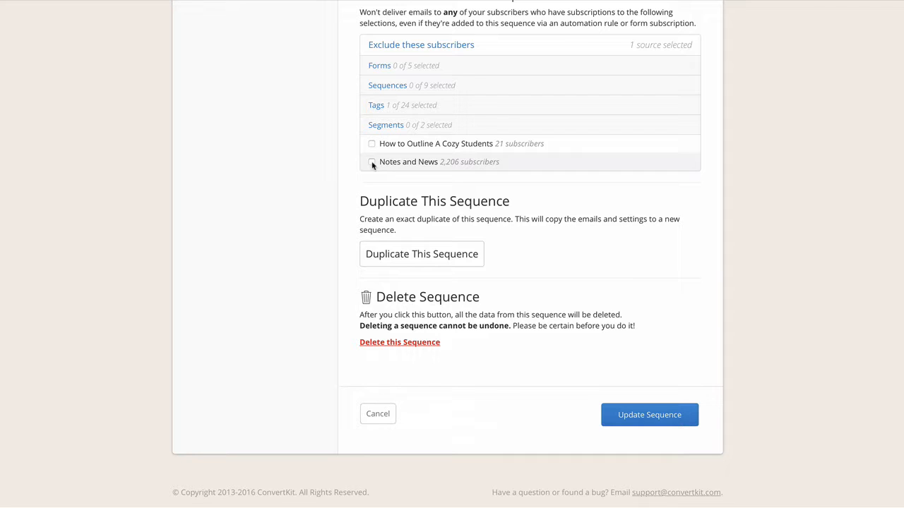
{"action": "left_click", "coordinate": [372, 162]}
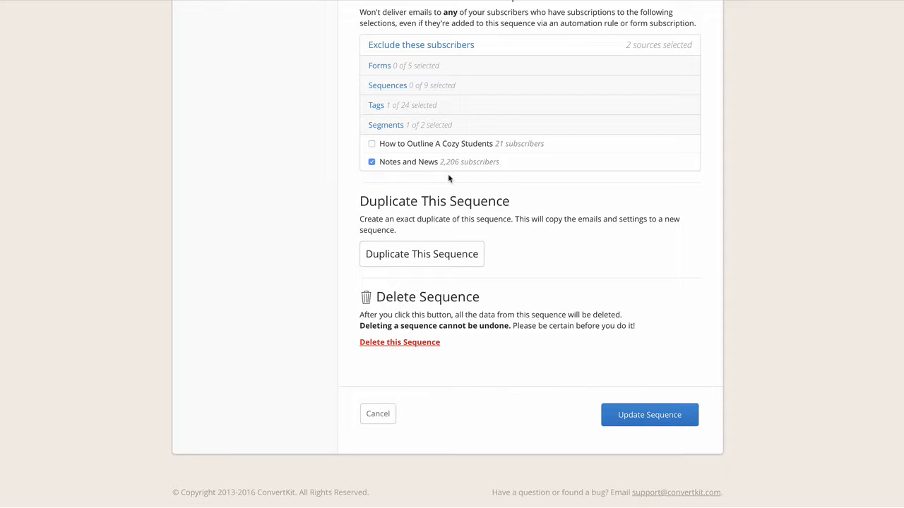
{"action": "left_click", "coordinate": [653, 403]}
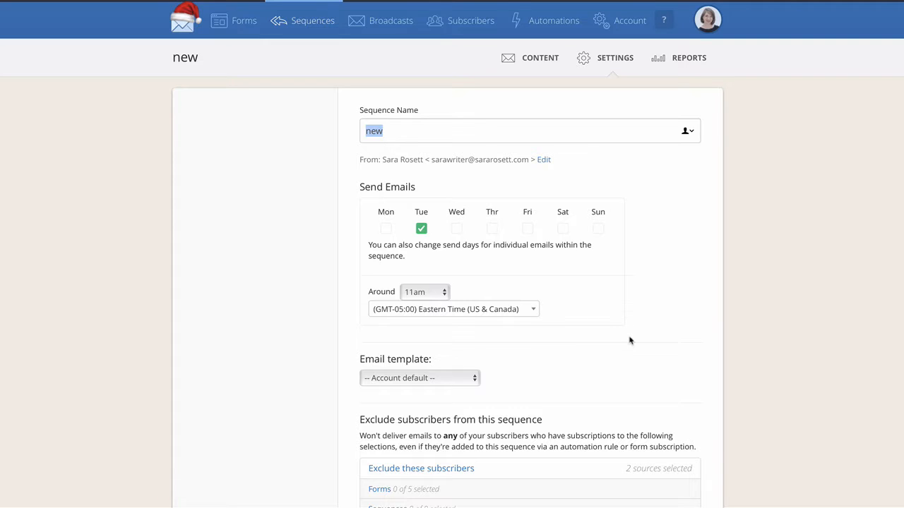
View the sequence's report of email performance, and start a new broadcast
{"action": "left_click", "coordinate": [682, 62]}
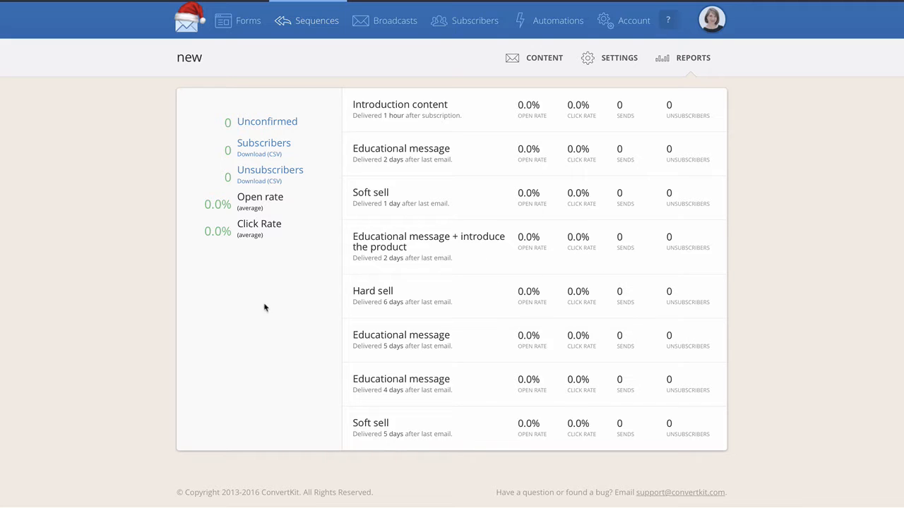
{"action": "left_click", "coordinate": [397, 28]}
{"action": "left_click", "coordinate": [605, 120]}
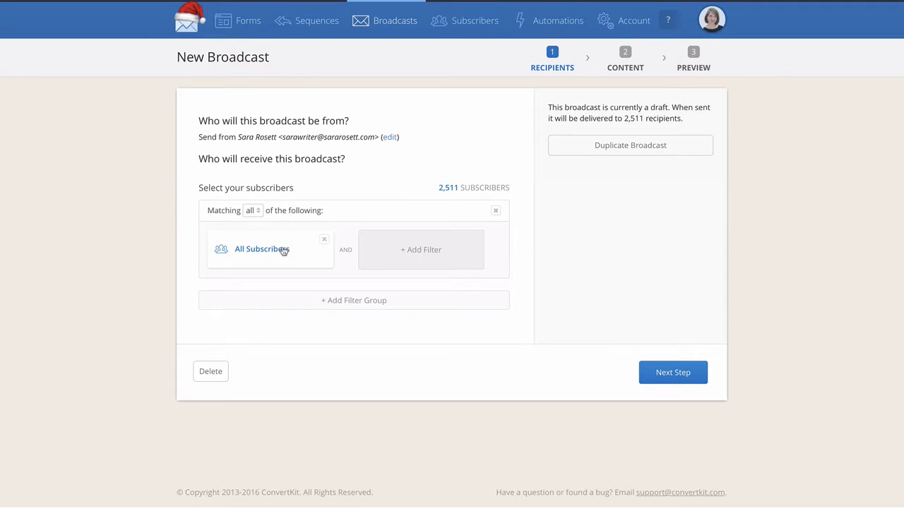
Add a recipient filter limiting the broadcast to people subscribed to the "Elusive 1 (from website)" form
{"action": "left_click", "coordinate": [432, 255]}
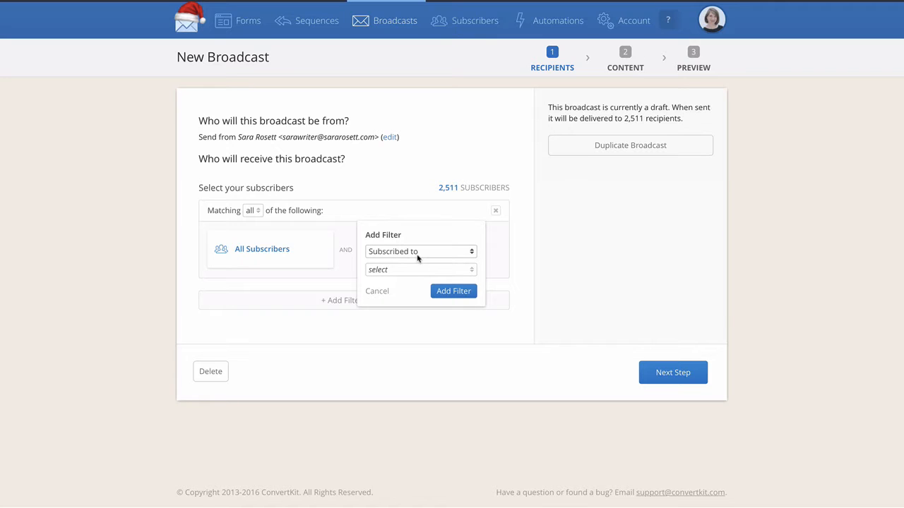
{"action": "left_click", "coordinate": [422, 271]}
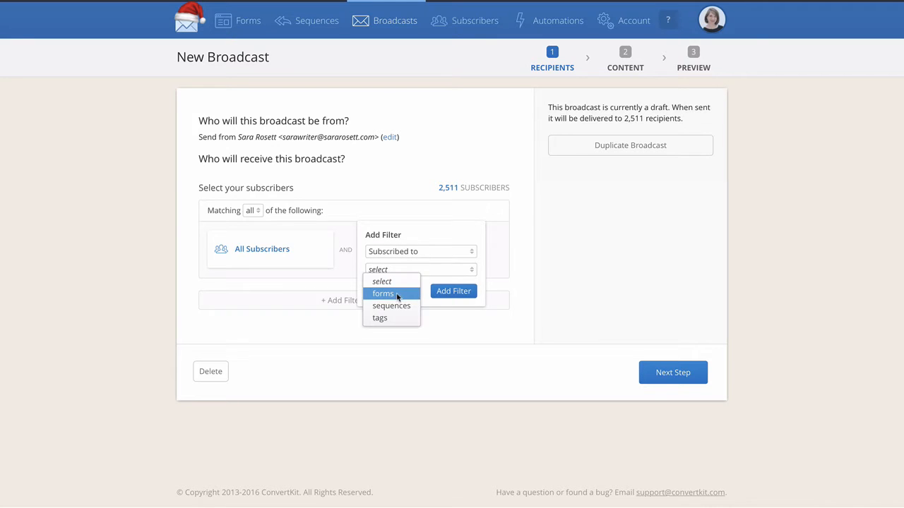
{"action": "left_click", "coordinate": [396, 295]}
{"action": "left_click", "coordinate": [405, 296]}
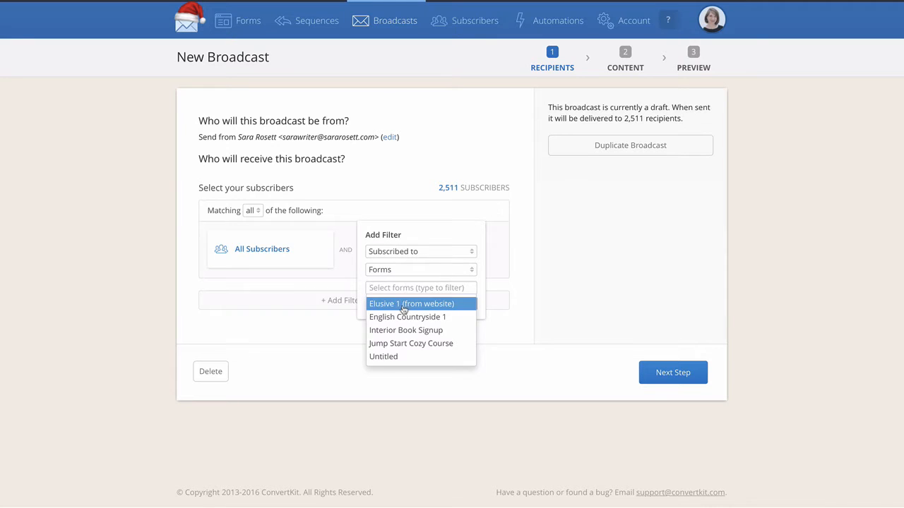
{"action": "left_click", "coordinate": [399, 305]}
{"action": "left_click", "coordinate": [452, 321]}
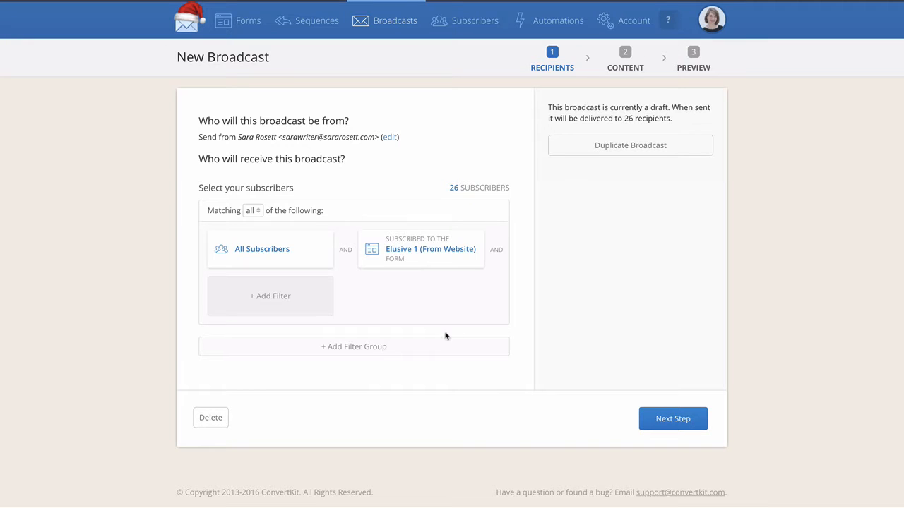
Add a second recipient filter requiring subscribers to be within the Notes and News segment
{"action": "left_click", "coordinate": [294, 301]}
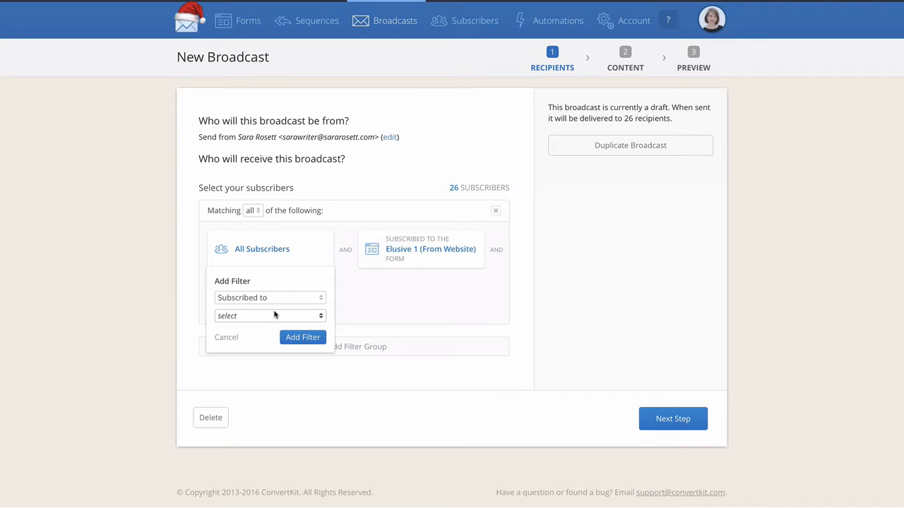
{"action": "left_click", "coordinate": [284, 298]}
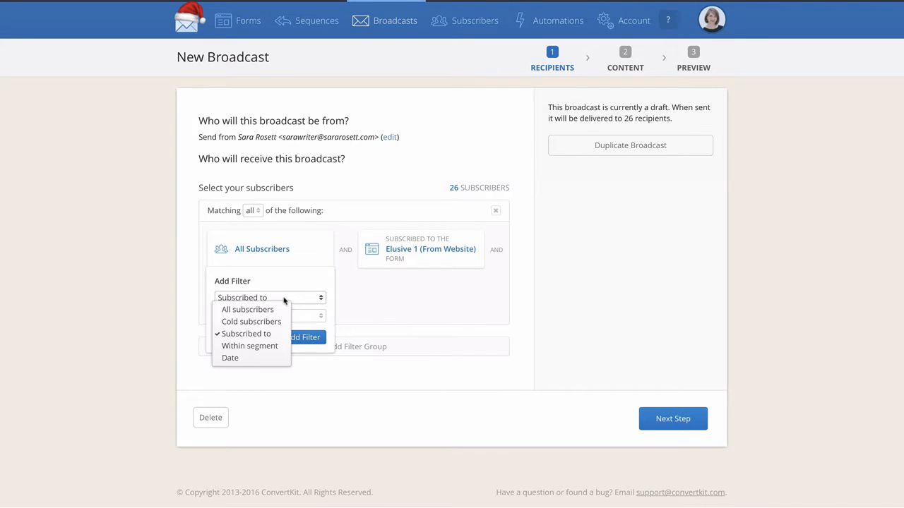
{"action": "left_click", "coordinate": [259, 346]}
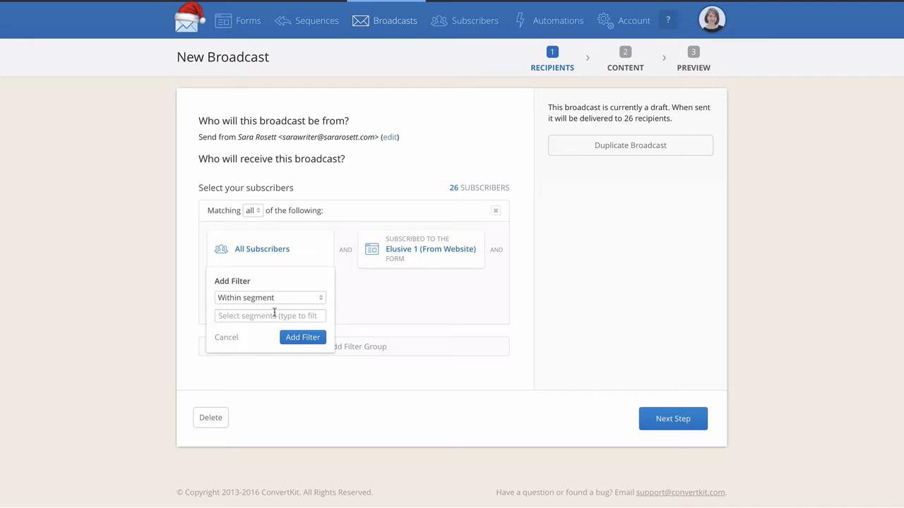
{"action": "left_click", "coordinate": [274, 315]}
{"action": "left_click", "coordinate": [253, 354]}
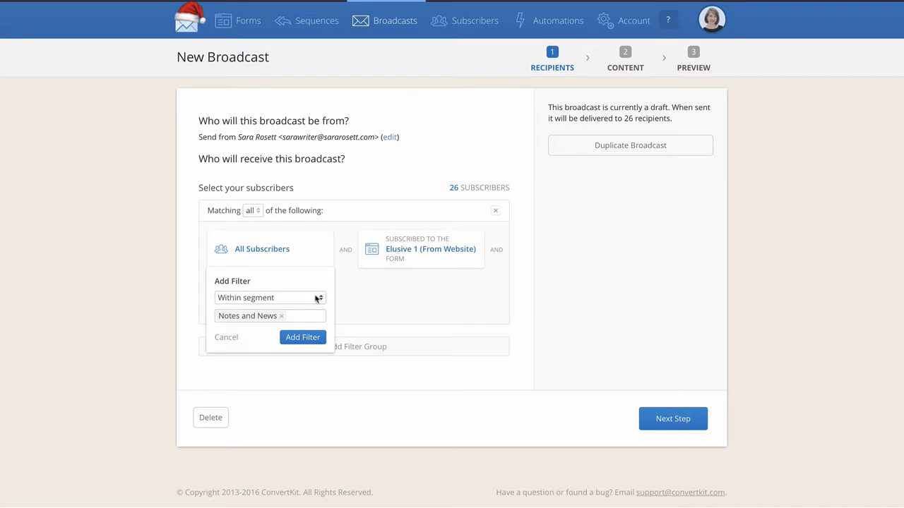
{"action": "left_click", "coordinate": [298, 338]}
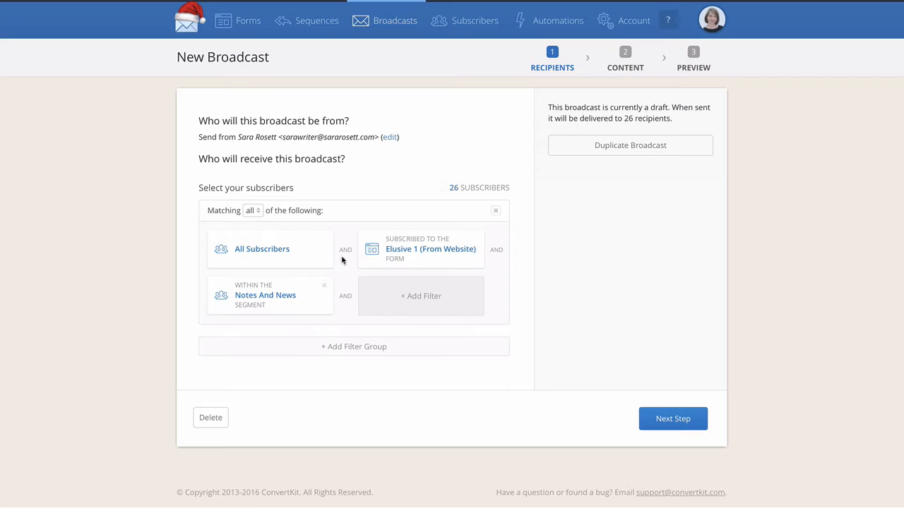
Add a filter group matching none of its filters, containing the "How to Outline A Cozy Students" segment
{"action": "left_click", "coordinate": [374, 346]}
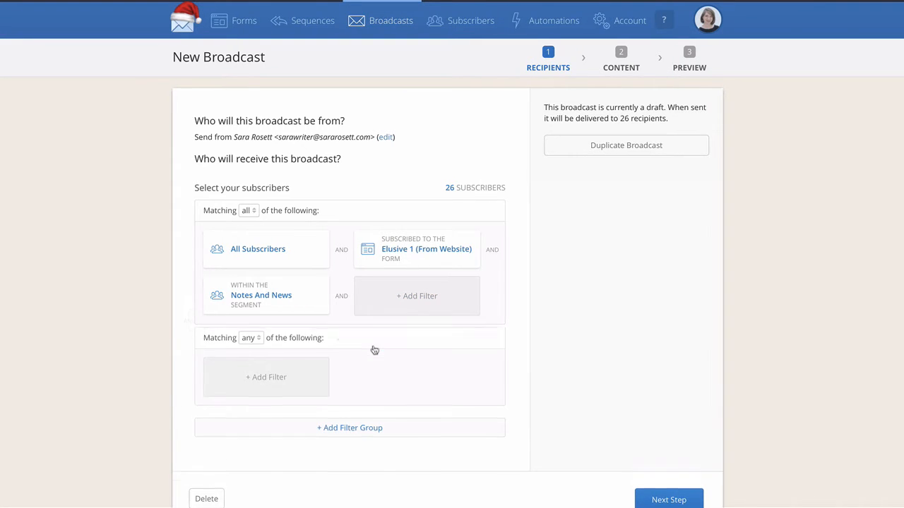
{"action": "left_click", "coordinate": [257, 351]}
{"action": "left_click", "coordinate": [256, 375]}
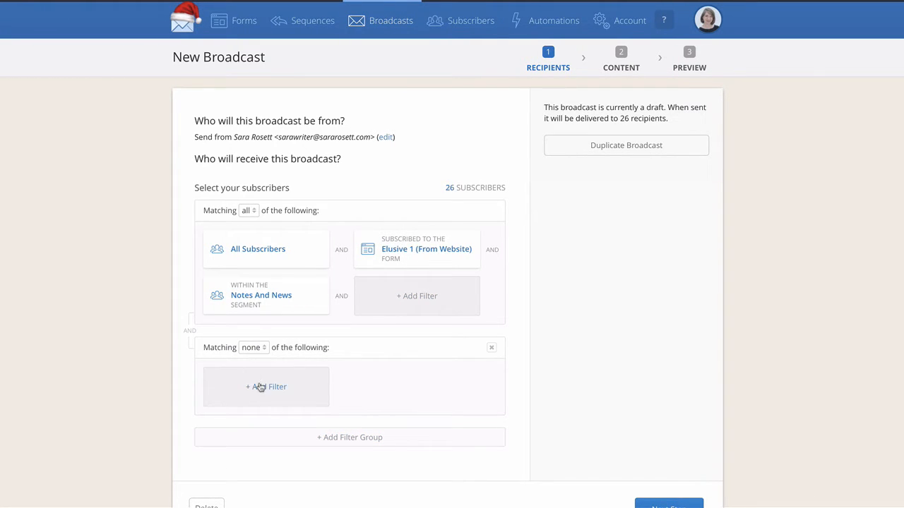
{"action": "left_click", "coordinate": [258, 385]}
{"action": "left_click", "coordinate": [264, 390]}
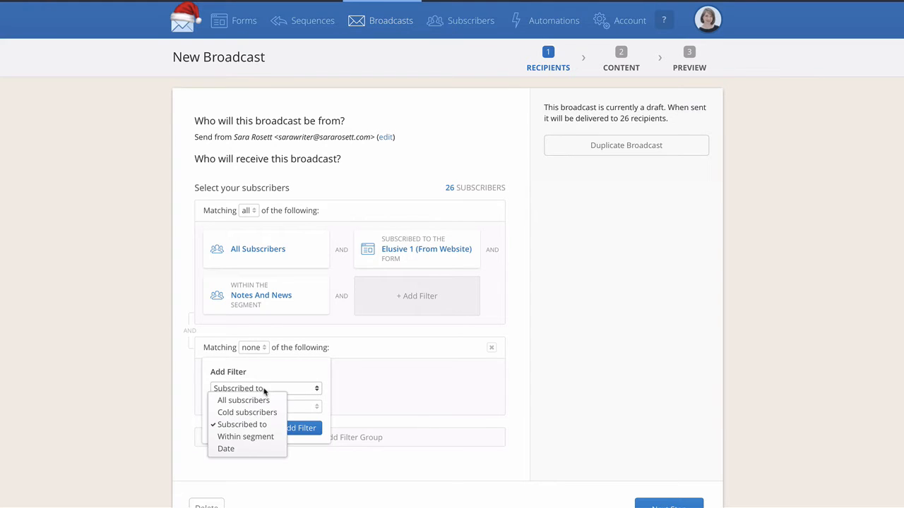
{"action": "left_click", "coordinate": [240, 436]}
{"action": "left_click", "coordinate": [260, 407]}
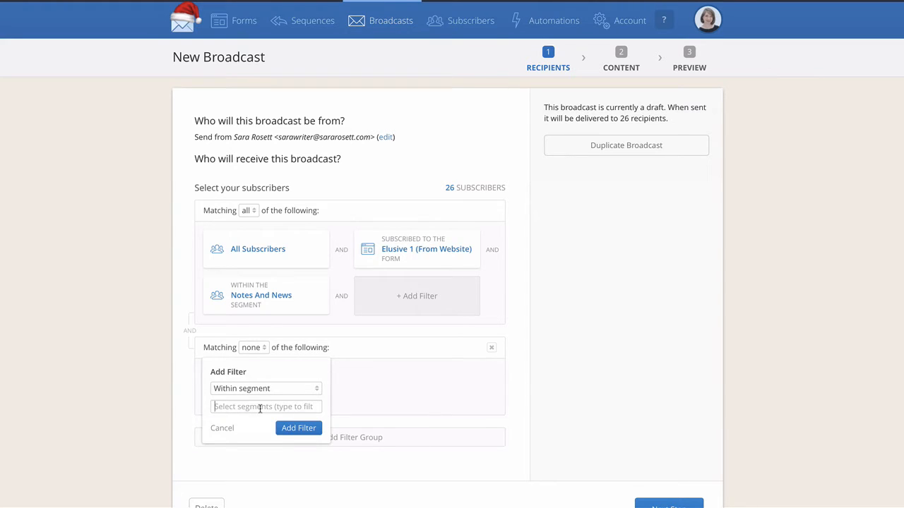
{"action": "left_click", "coordinate": [242, 430]}
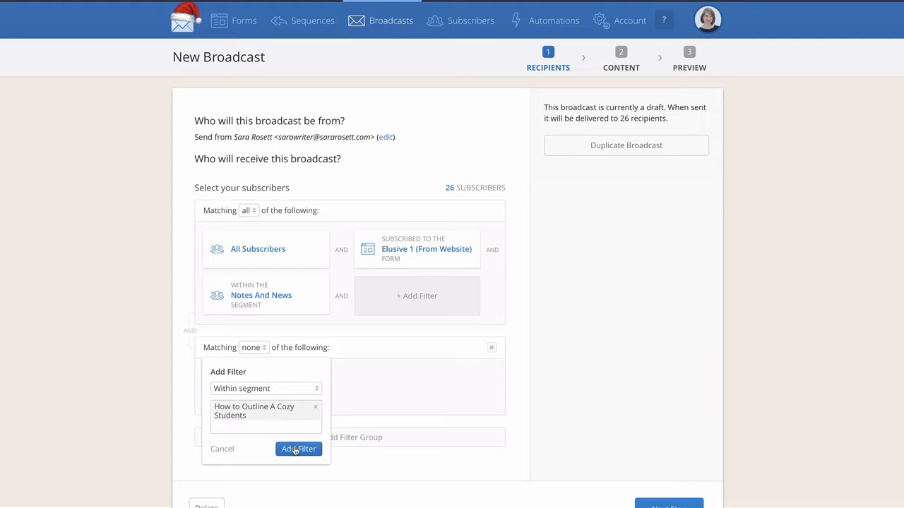
{"action": "left_click", "coordinate": [296, 449]}
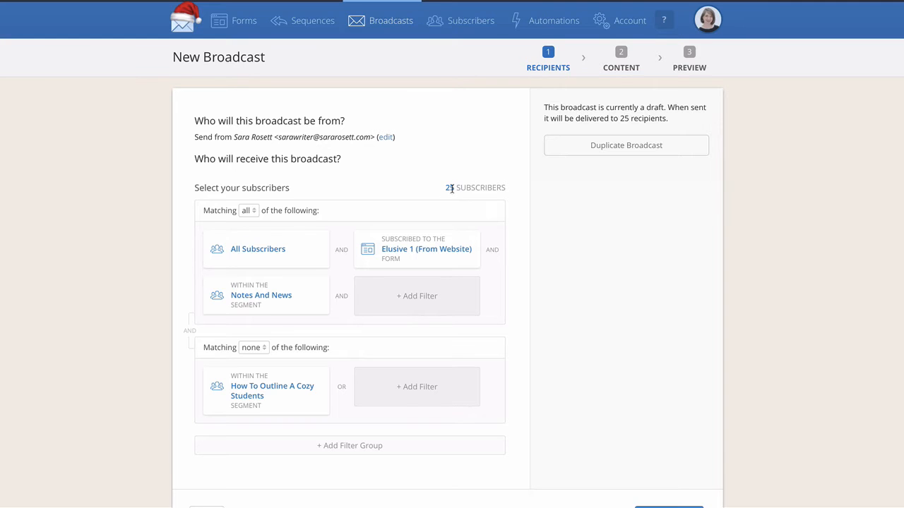
Accept the recipient selection and proceed to the broadcast's content stage
{"action": "scroll", "coordinate": [450, 183], "scroll_direction": "down", "scroll_amount": 1}
{"action": "scroll", "coordinate": [494, 169], "scroll_direction": "down", "scroll_amount": 3}
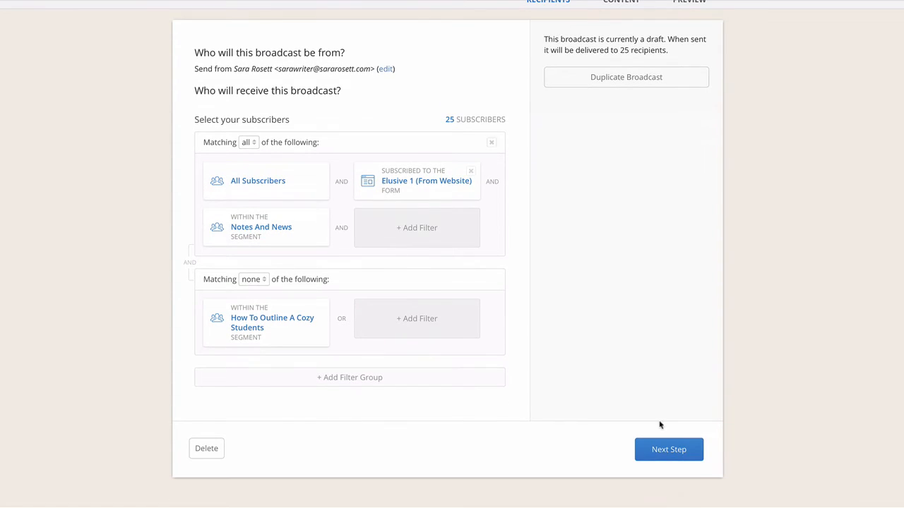
{"action": "left_click", "coordinate": [665, 458]}
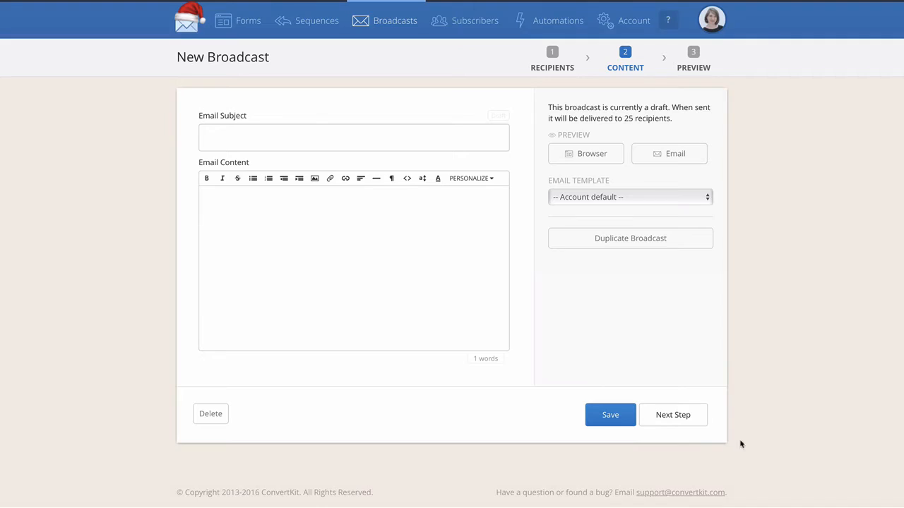